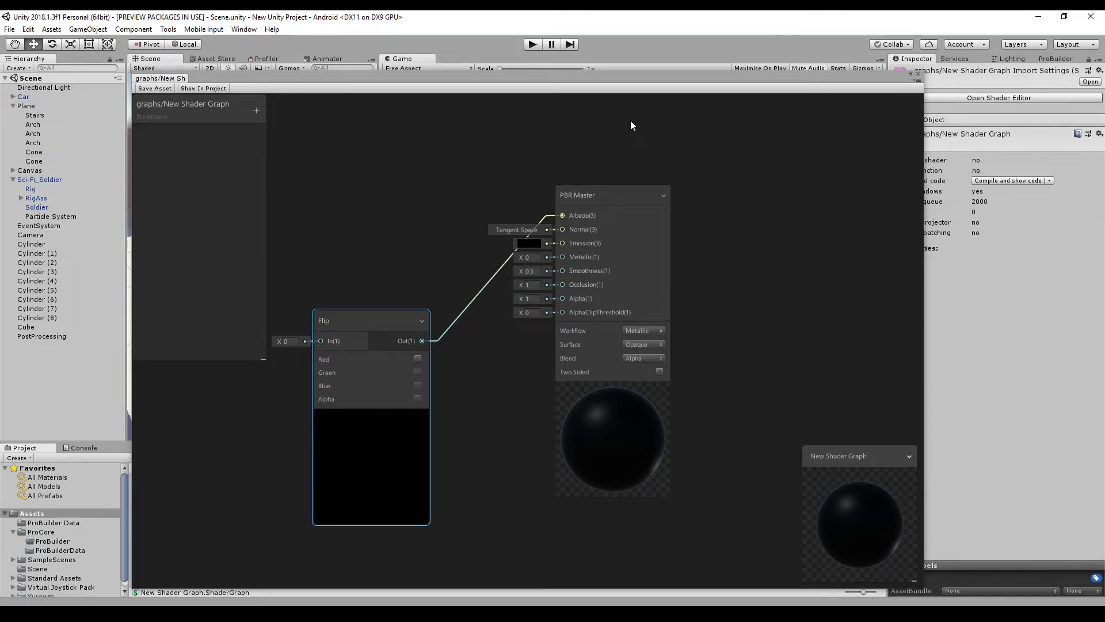
Check the installed Lightweight Render Pipeline package in the Package Manager.
{"action": "left_click", "coordinate": [244, 29]}
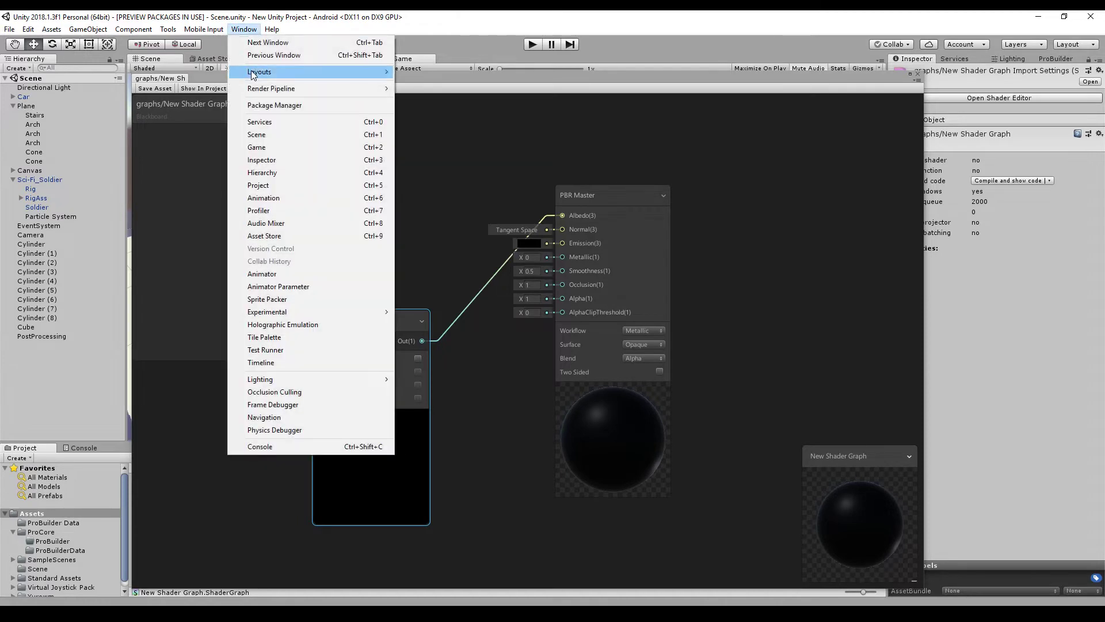
{"action": "left_click", "coordinate": [257, 102]}
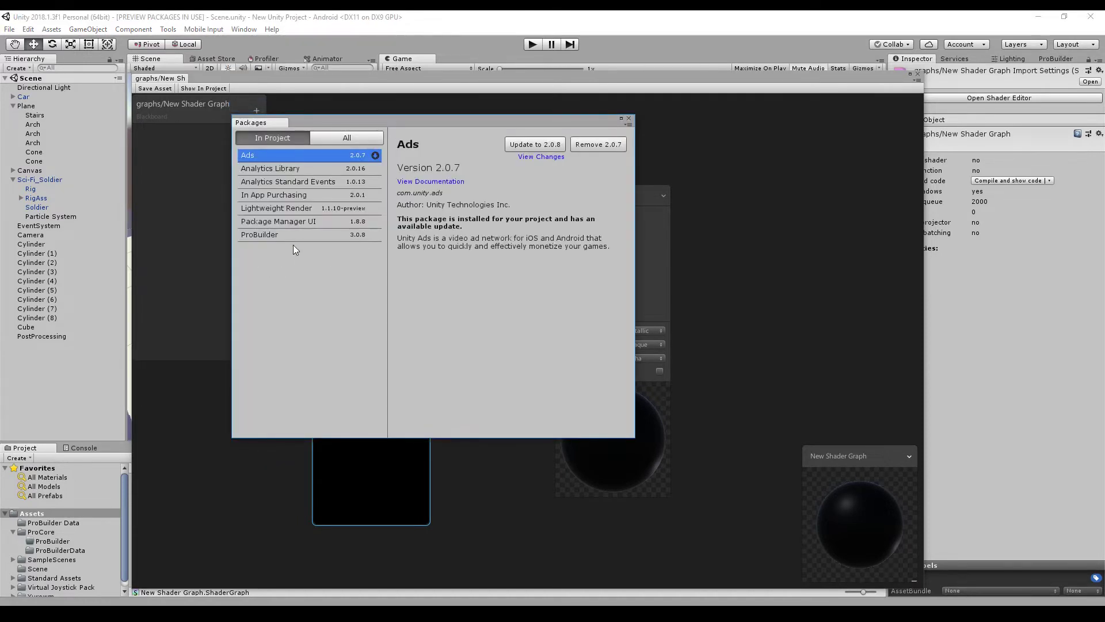
{"action": "left_click", "coordinate": [245, 209]}
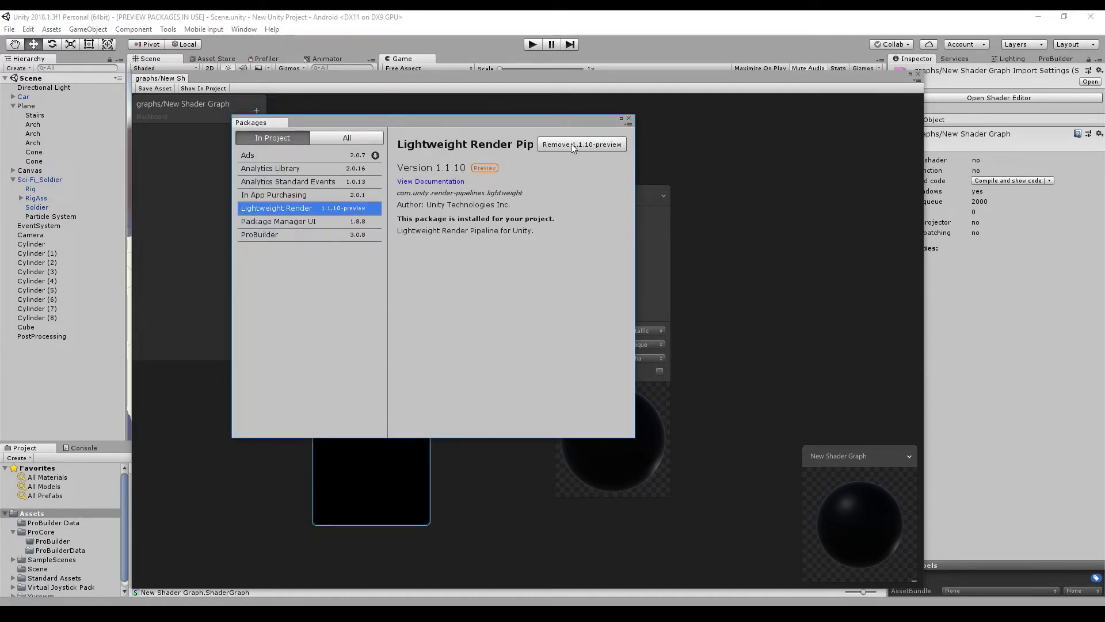
{"action": "left_click", "coordinate": [629, 119]}
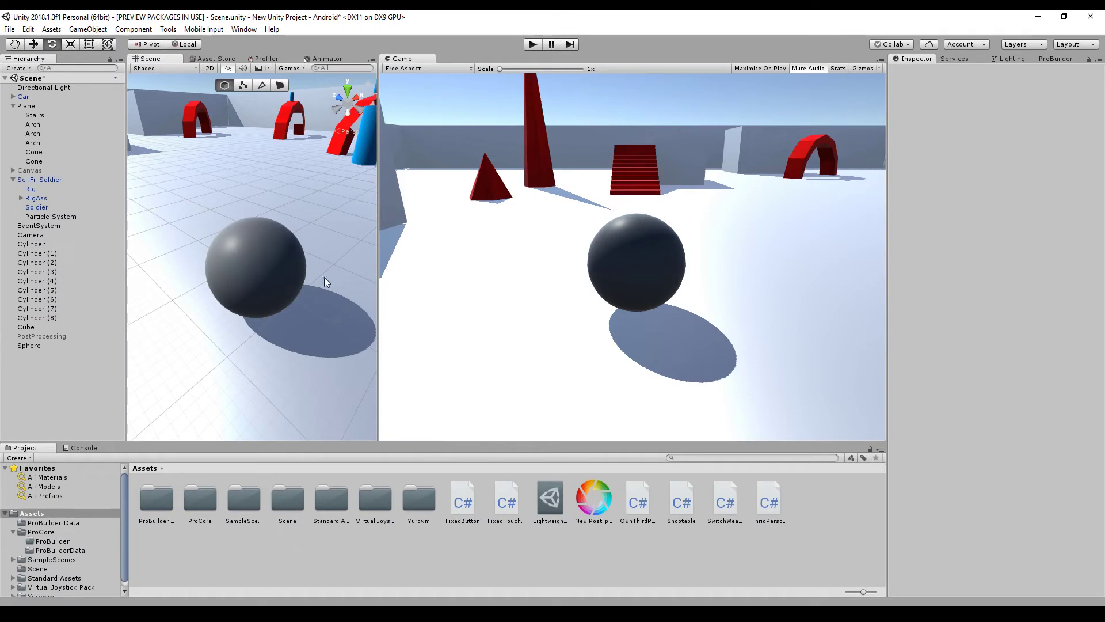
Create a new material in the Assets folder.
{"action": "right_click", "coordinate": [351, 540]}
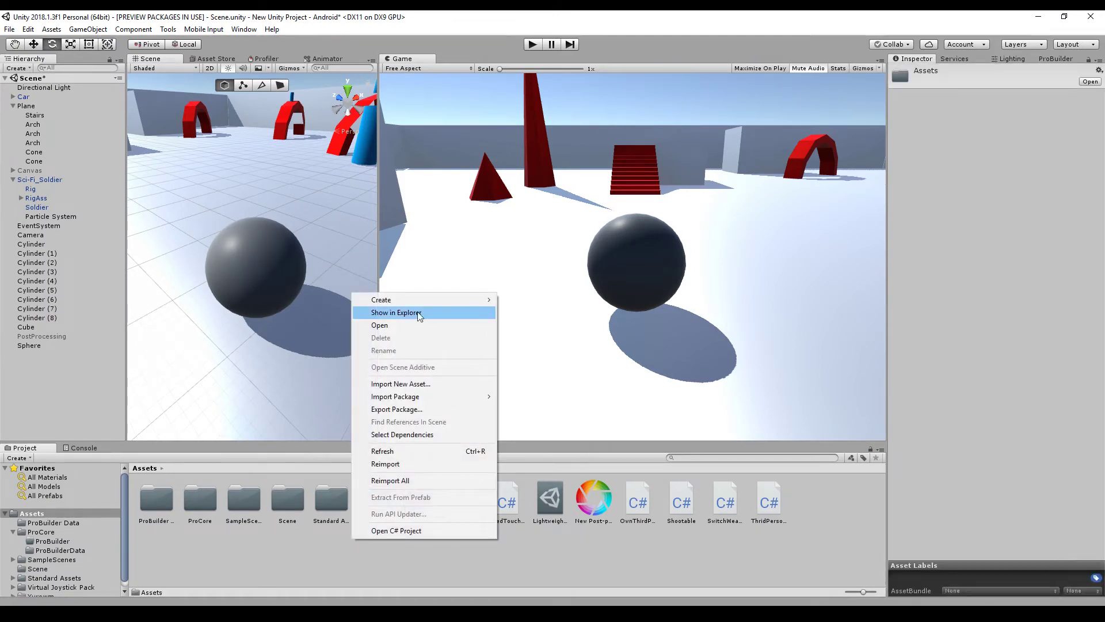
{"action": "mouse_move", "coordinate": [412, 302]}
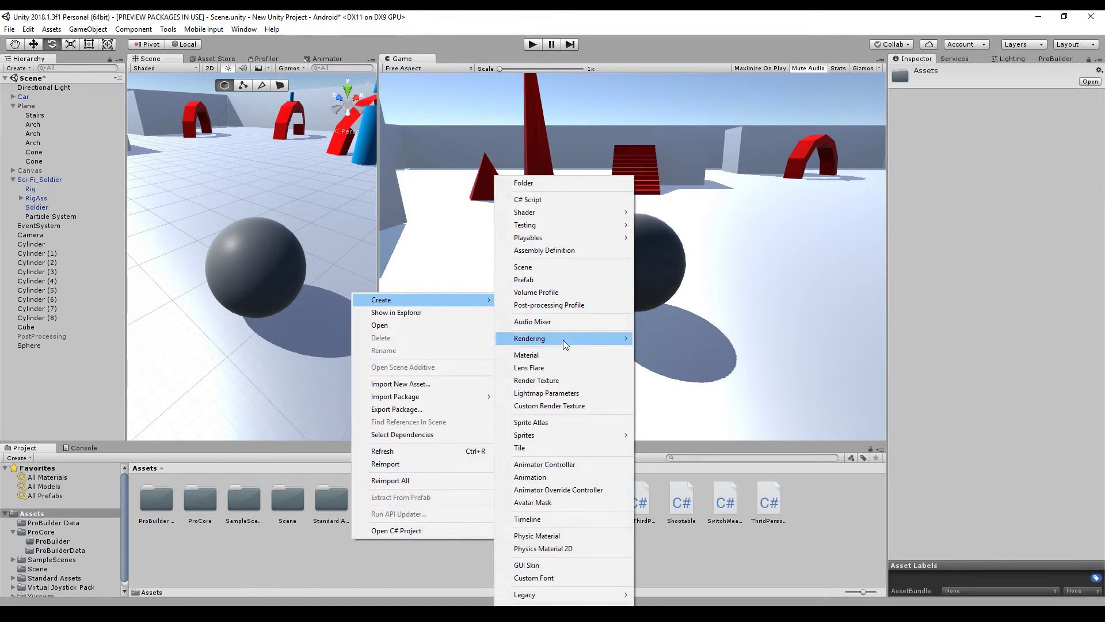
{"action": "mouse_move", "coordinate": [563, 339]}
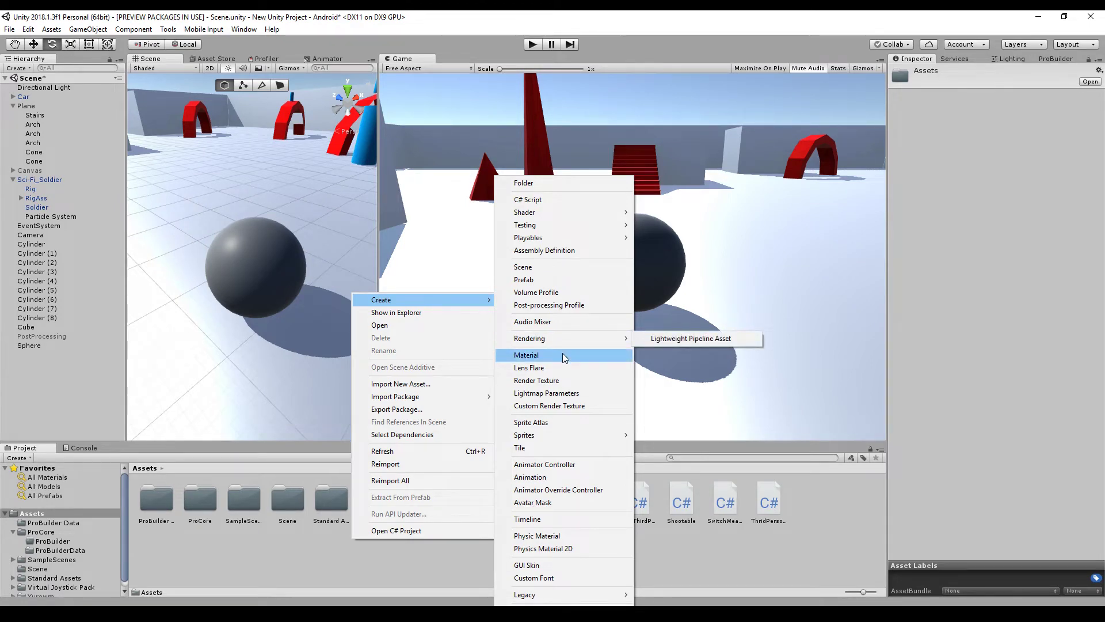
{"action": "left_click", "coordinate": [562, 354]}
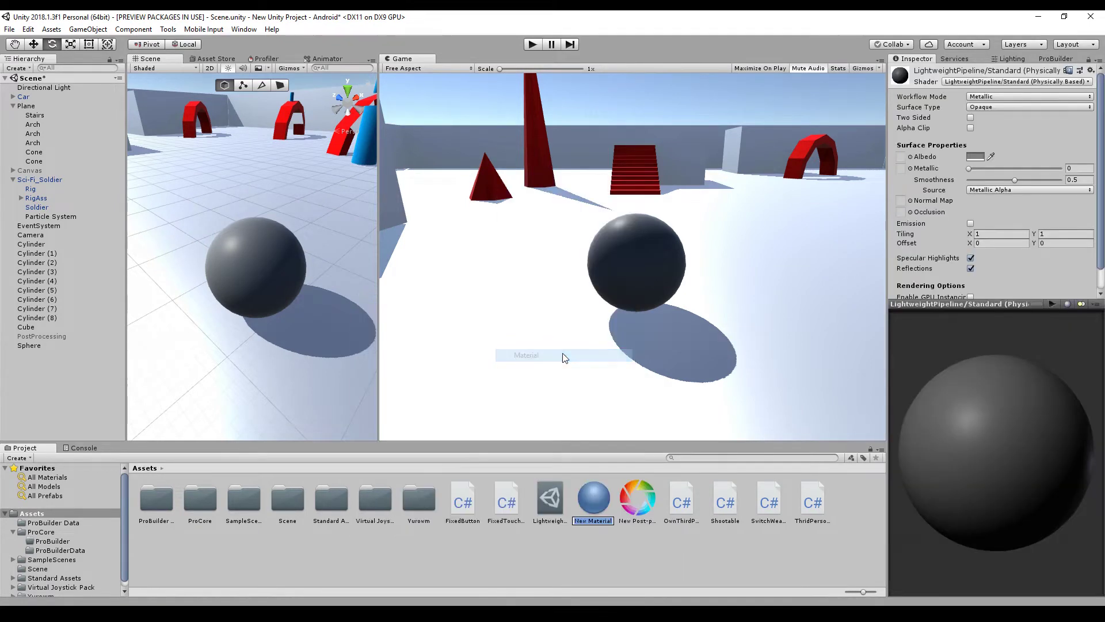
Create a PBR Graph shader in the Assets folder, keeping the default name New Shader Graph.
{"action": "right_click", "coordinate": [266, 543]}
{"action": "mouse_move", "coordinate": [381, 308]}
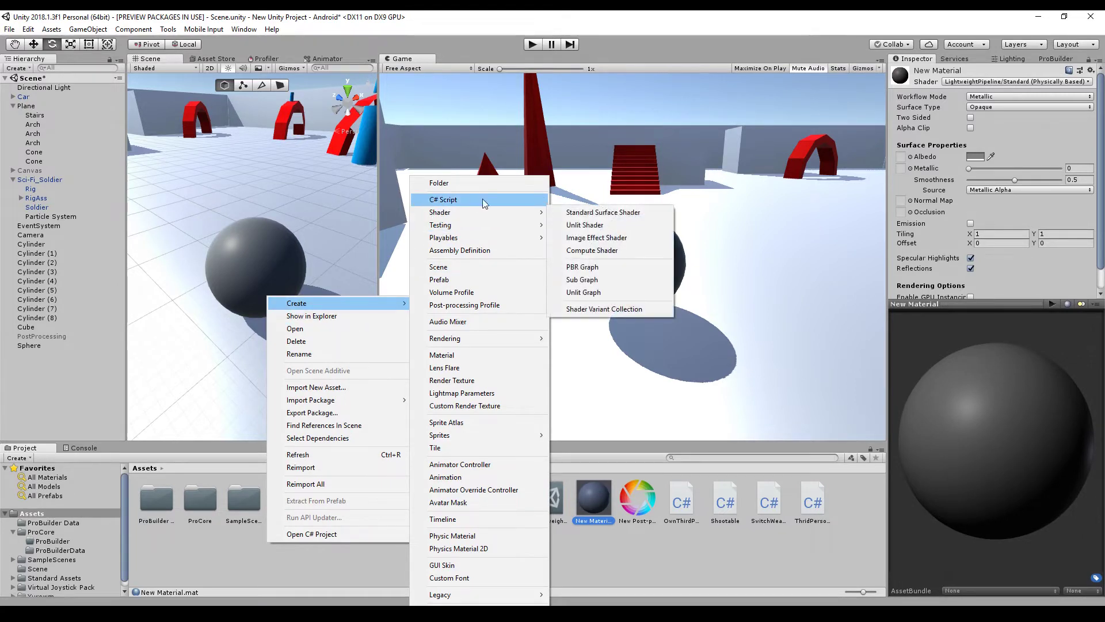
{"action": "left_click", "coordinate": [605, 269]}
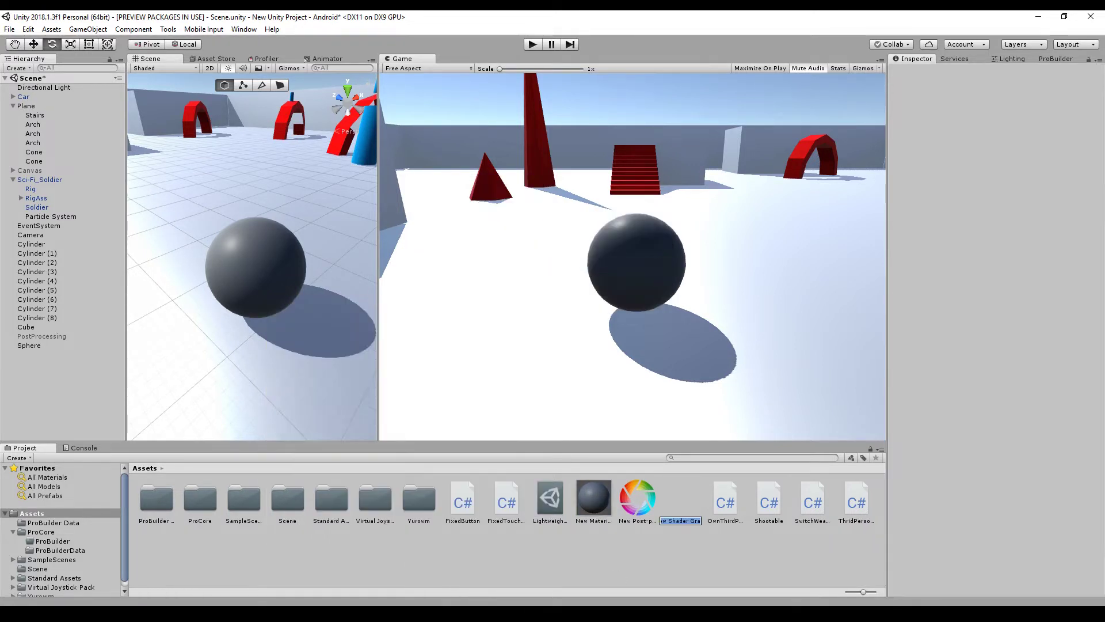
{"action": "key", "text": "Return"}
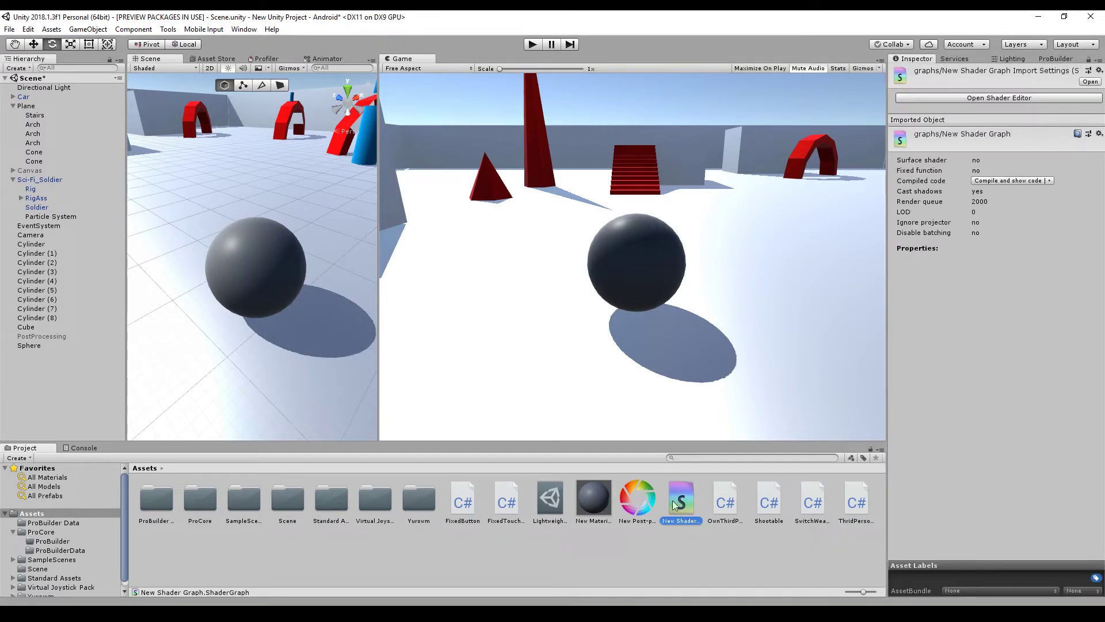
Assign the graphs/New Shader Graph shader to New Material.
{"action": "left_click", "coordinate": [586, 501]}
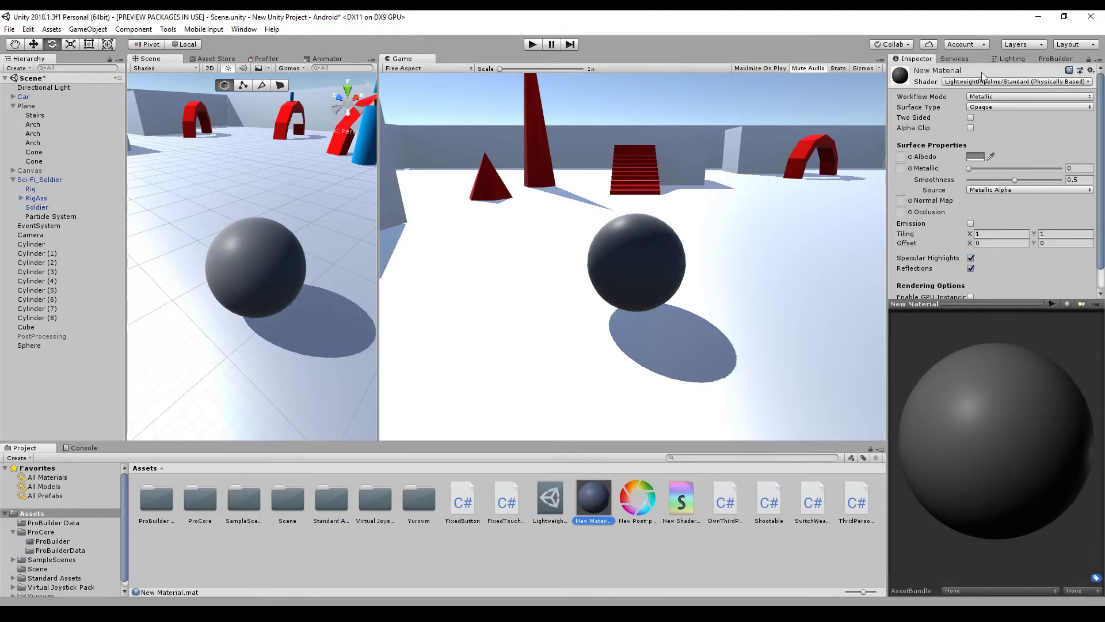
{"action": "left_click", "coordinate": [976, 82]}
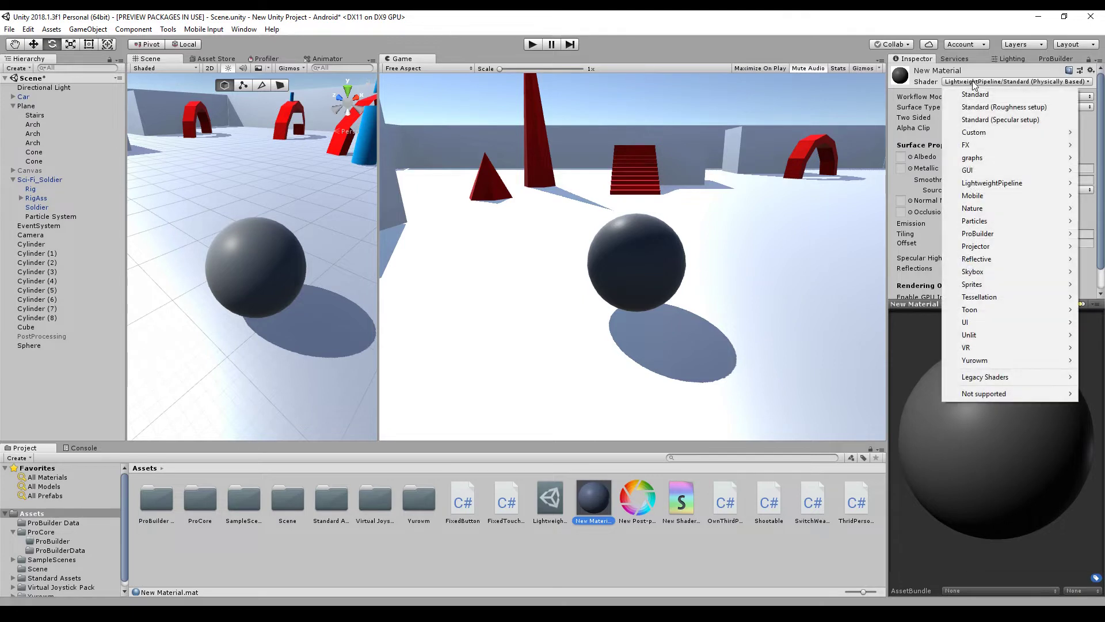
{"action": "mouse_move", "coordinate": [978, 158]}
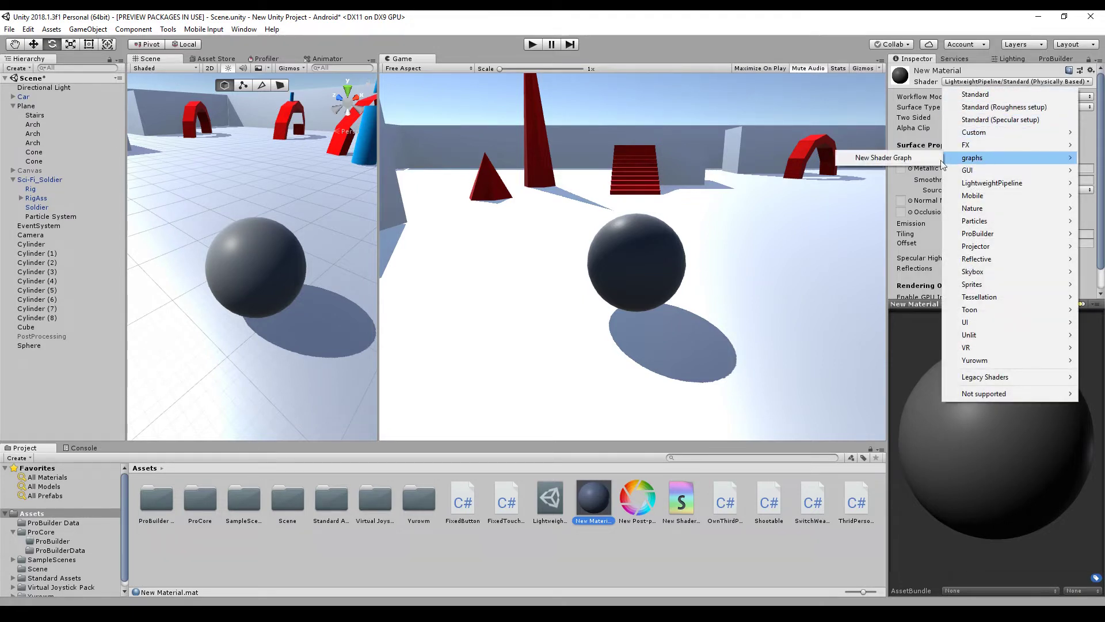
{"action": "left_click", "coordinate": [896, 160]}
{"action": "left_click", "coordinate": [682, 501]}
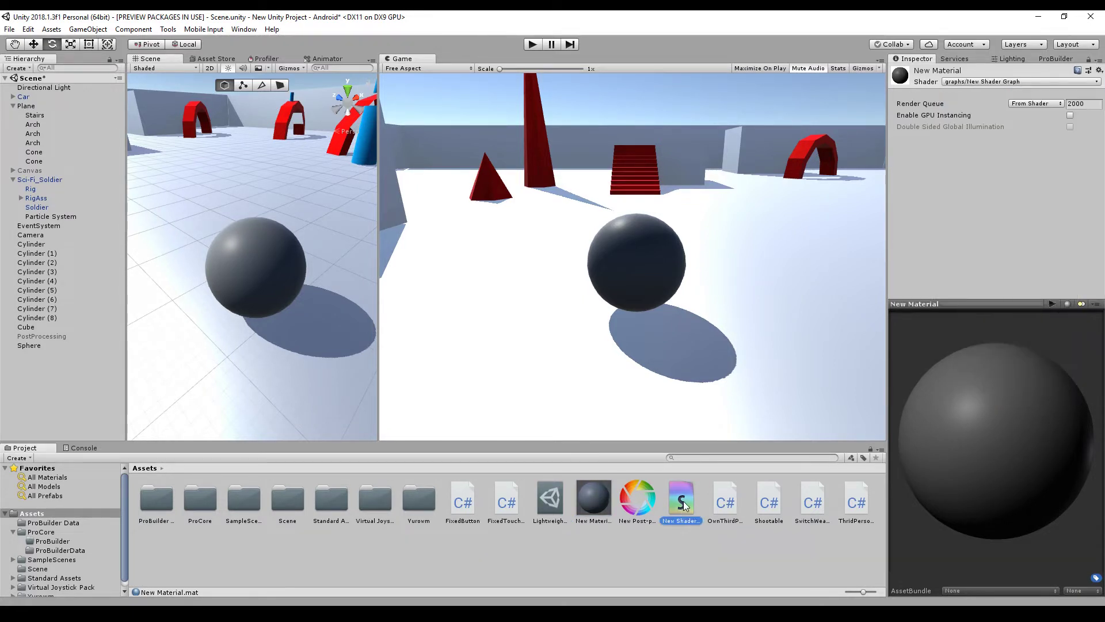
{"action": "left_click", "coordinate": [593, 502]}
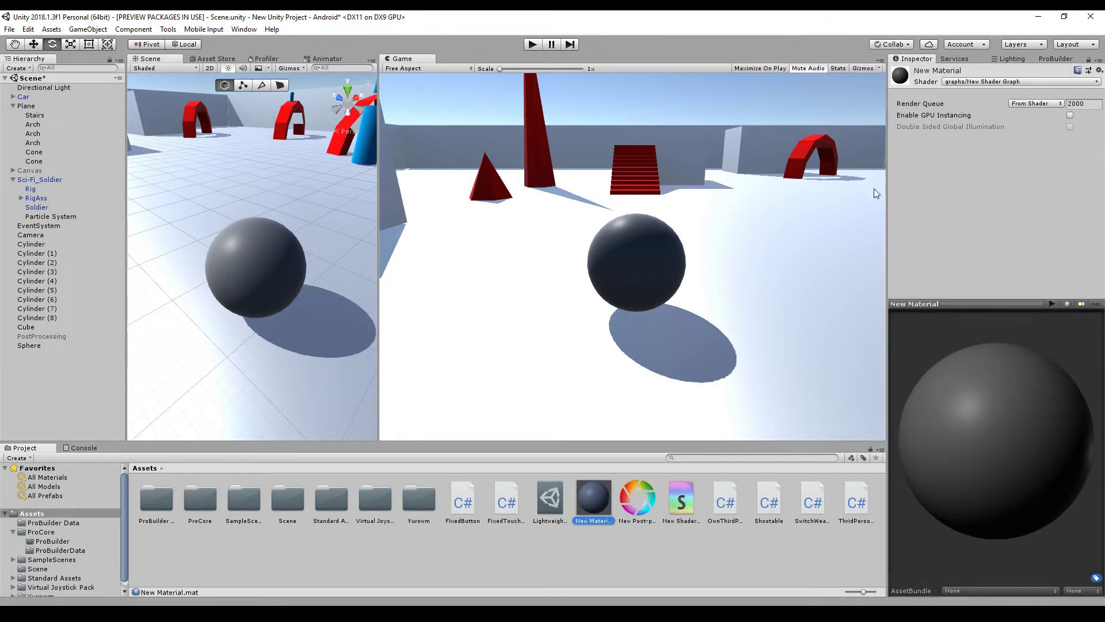
Open New Shader Graph for editing and move the PBR Master node and the Blackboard apart to free space between them.
{"action": "double_click", "coordinate": [676, 505]}
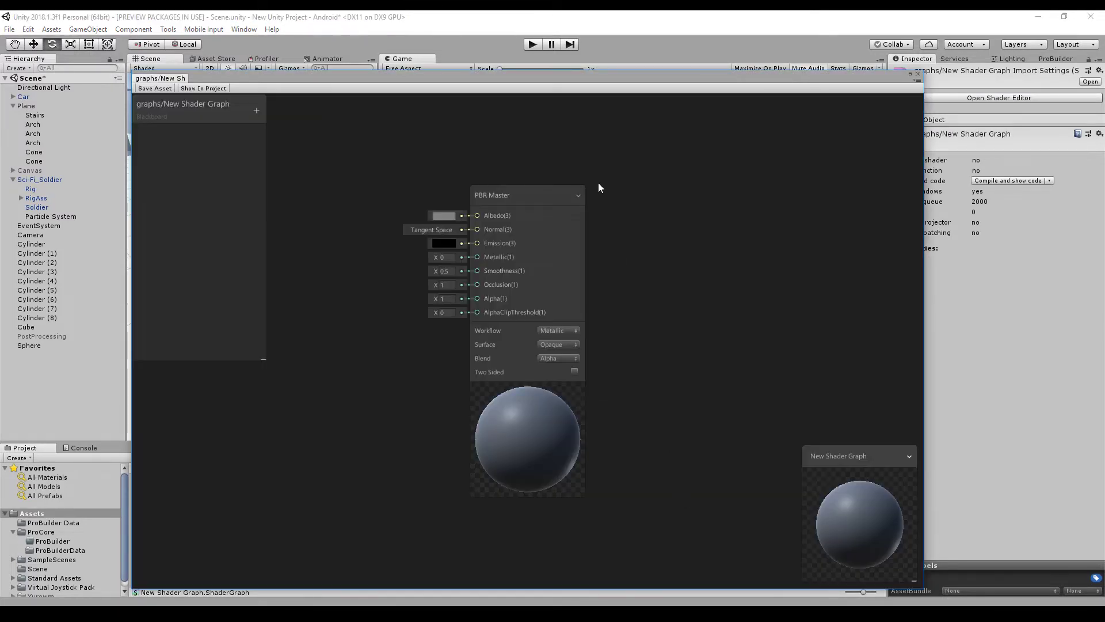
{"action": "left_click_drag", "start_coordinate": [520, 183], "coordinate": [637, 134]}
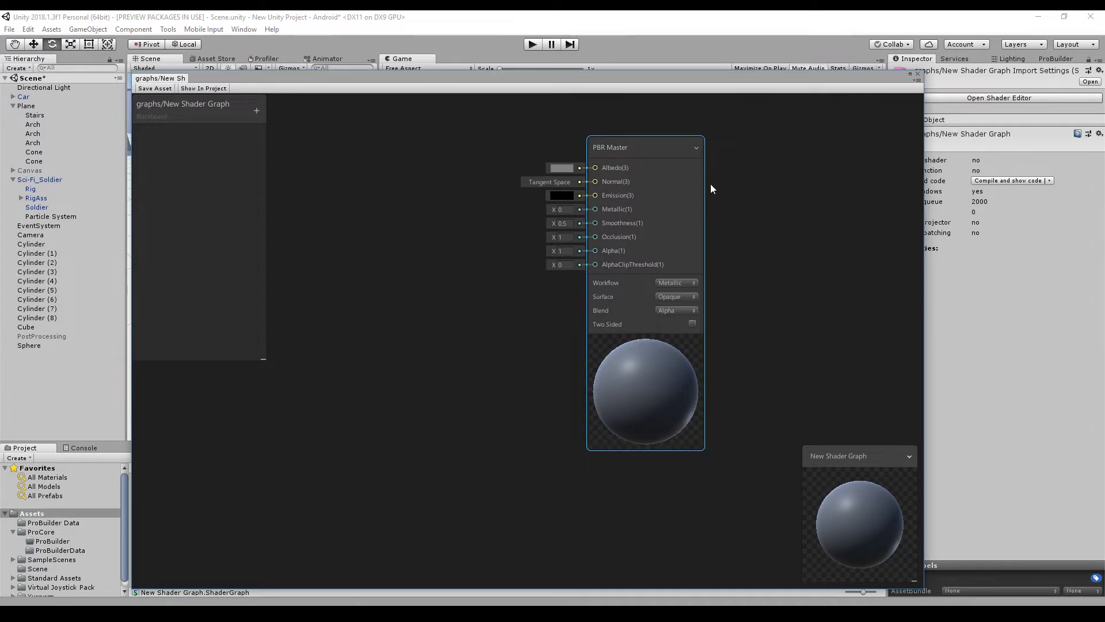
{"action": "left_click_drag", "start_coordinate": [179, 110], "coordinate": [232, 169]}
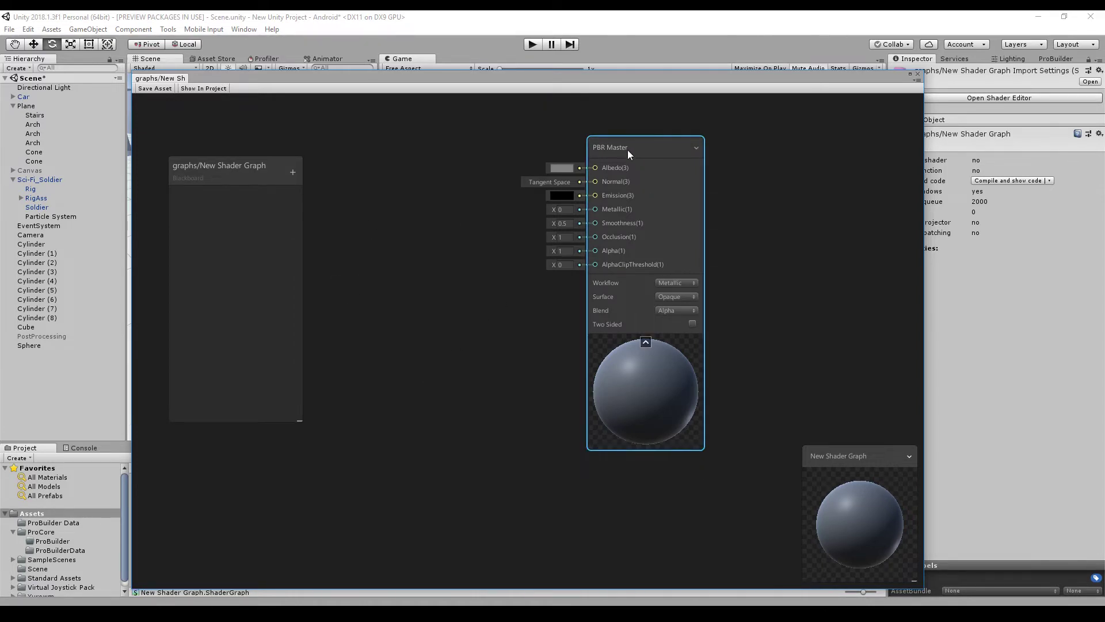
{"action": "left_click_drag", "start_coordinate": [628, 149], "coordinate": [754, 142]}
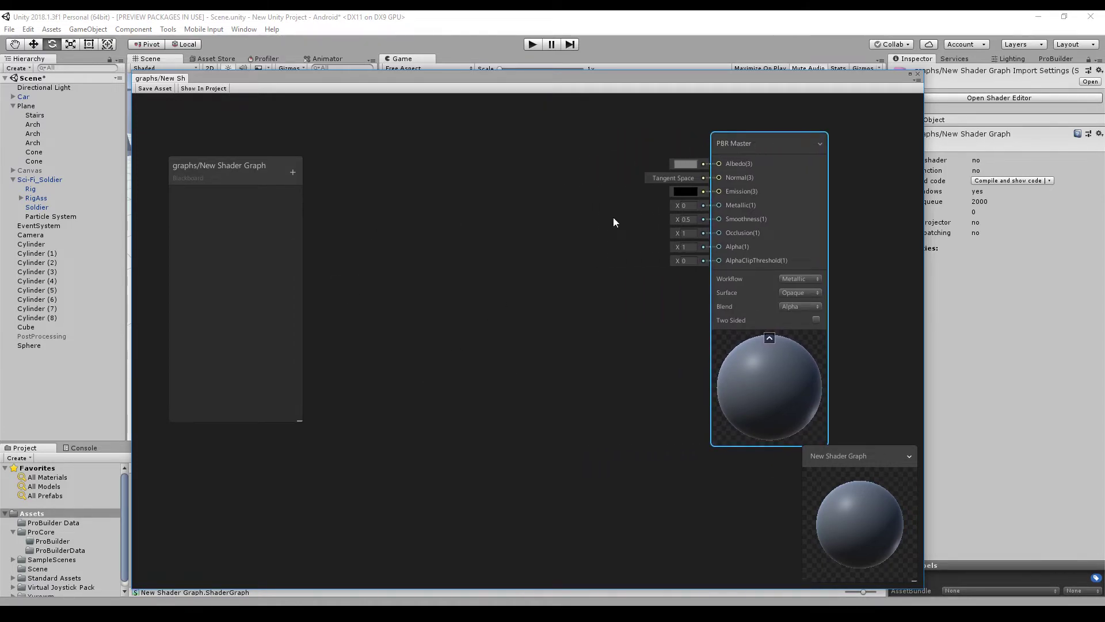
Add a Color property to the Blackboard, place it in the graph and connect it to the PBR Master's Albedo input.
{"action": "left_click", "coordinate": [292, 172]}
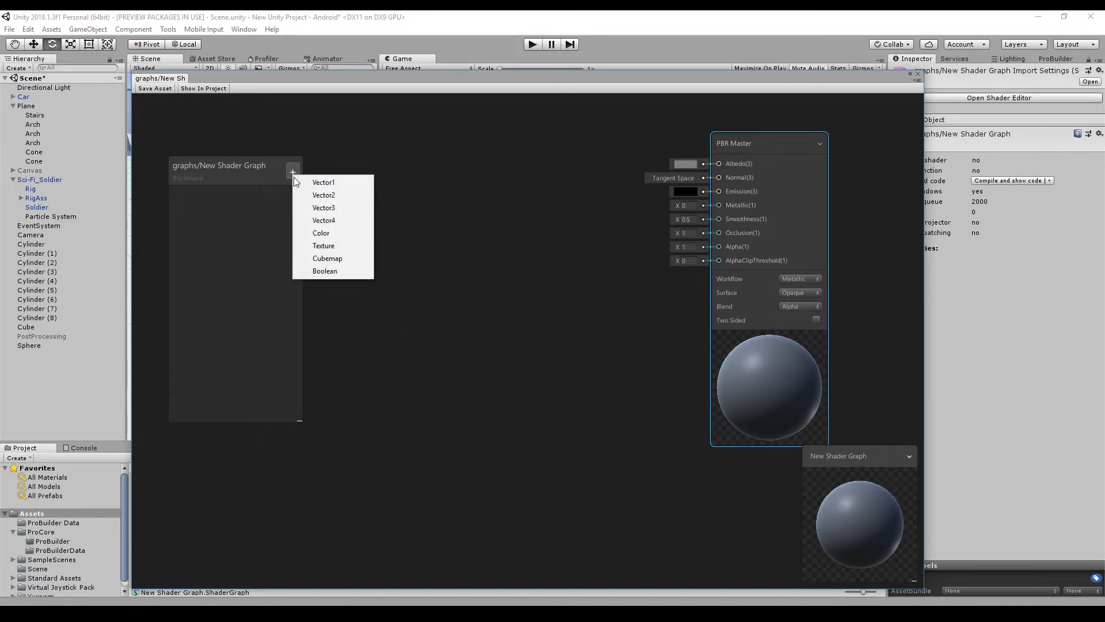
{"action": "left_click", "coordinate": [319, 233]}
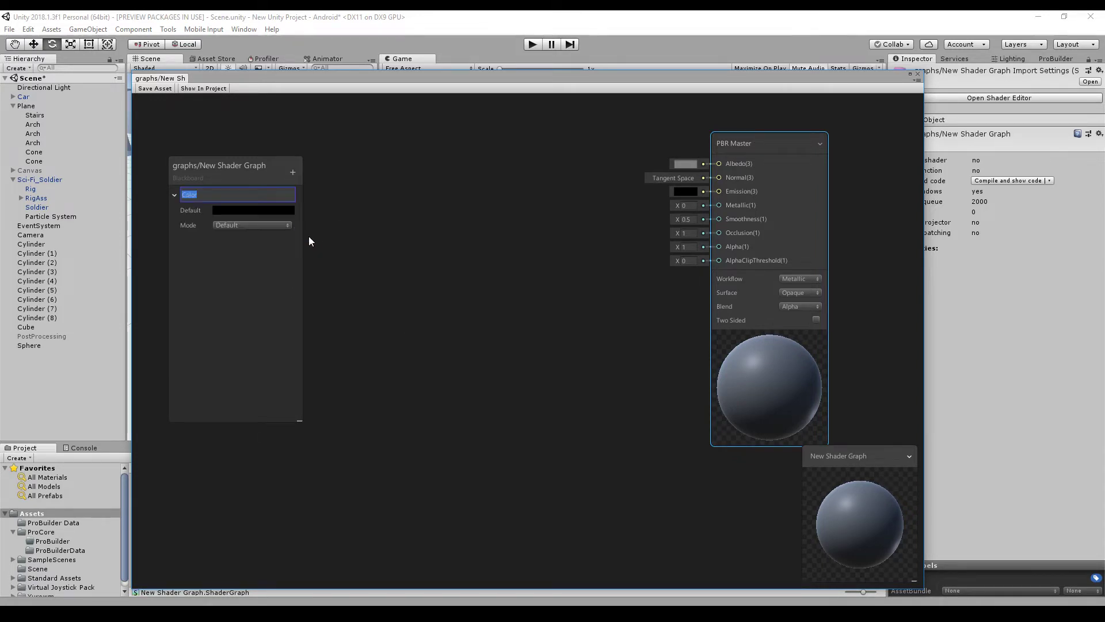
{"action": "left_click", "coordinate": [208, 258]}
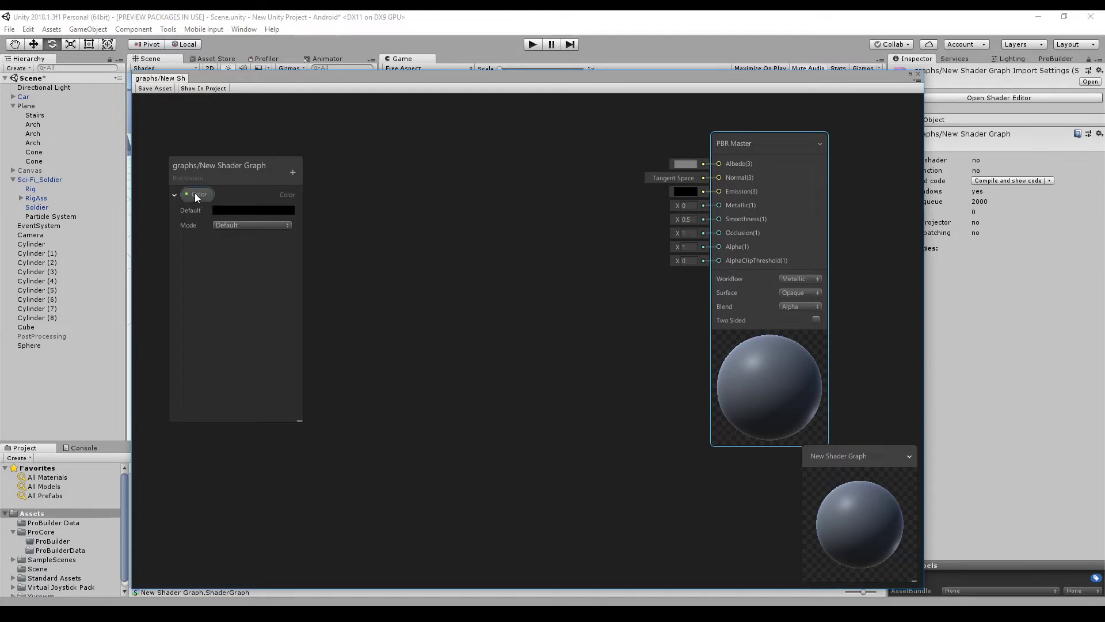
{"action": "left_click_drag", "start_coordinate": [196, 197], "coordinate": [720, 164]}
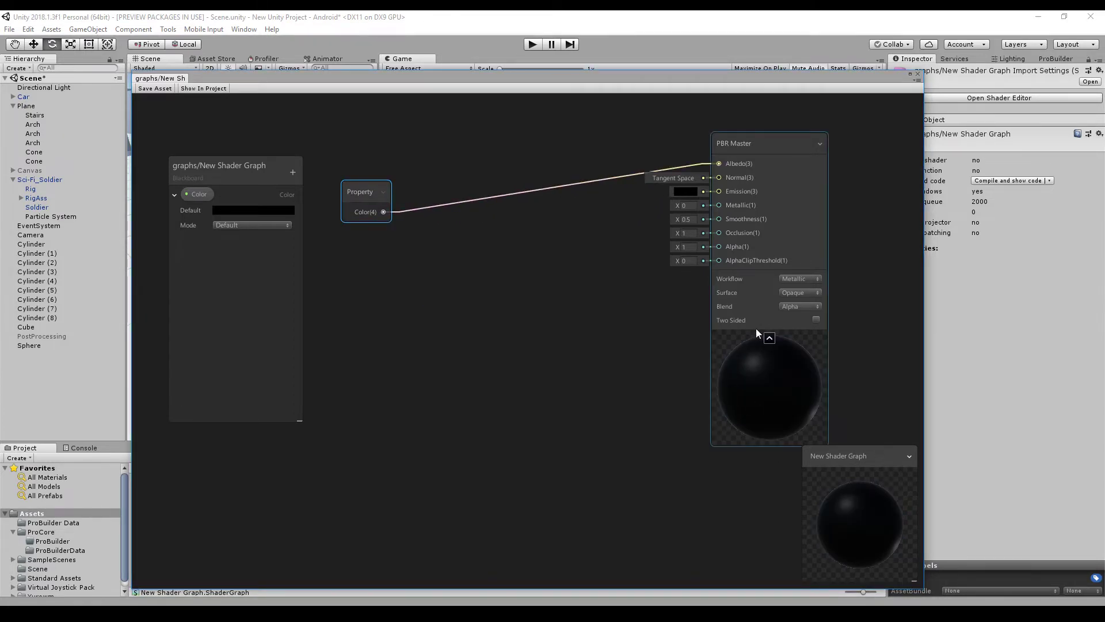
Set the Color property's default to red (FF0000) and save the shader graph asset.
{"action": "left_click", "coordinate": [230, 210]}
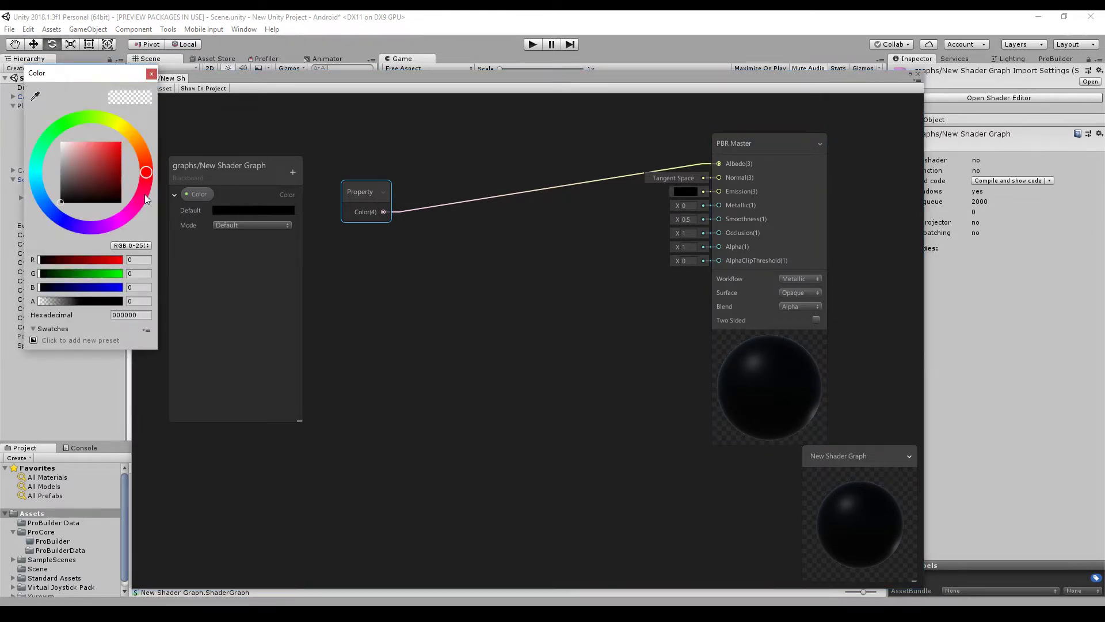
{"action": "left_click_drag", "start_coordinate": [59, 178], "coordinate": [152, 116]}
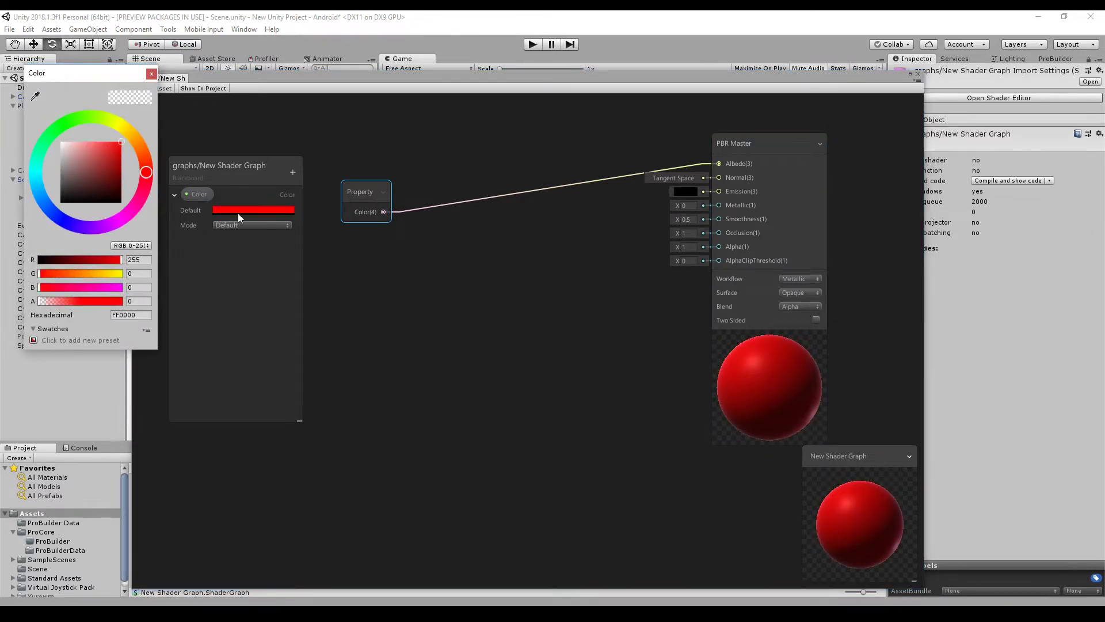
{"action": "left_click", "coordinate": [151, 74]}
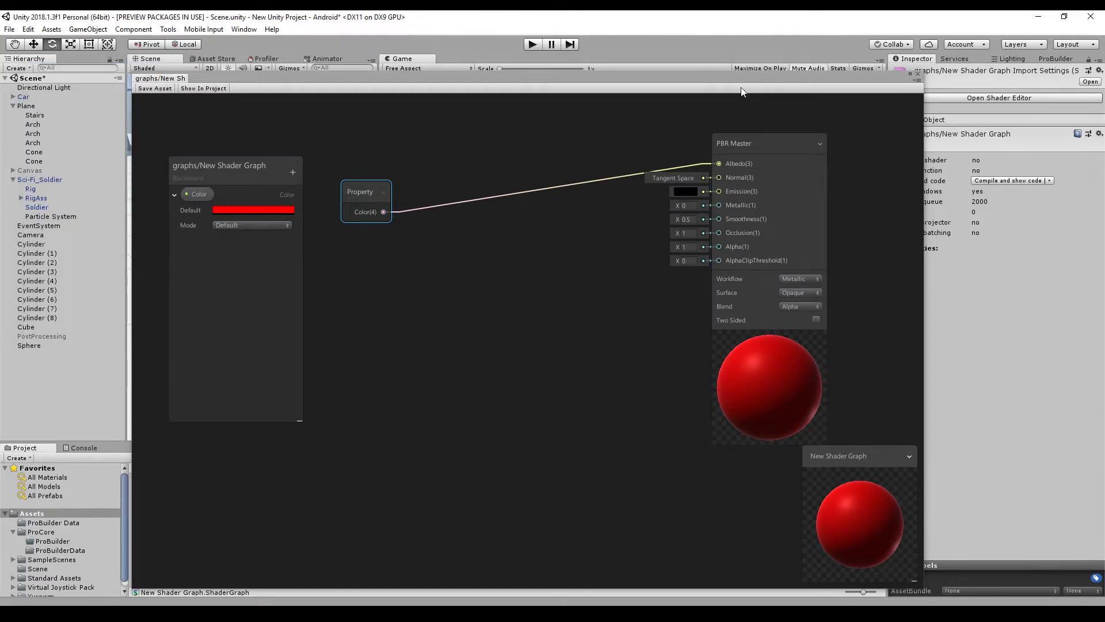
{"action": "left_click", "coordinate": [158, 88]}
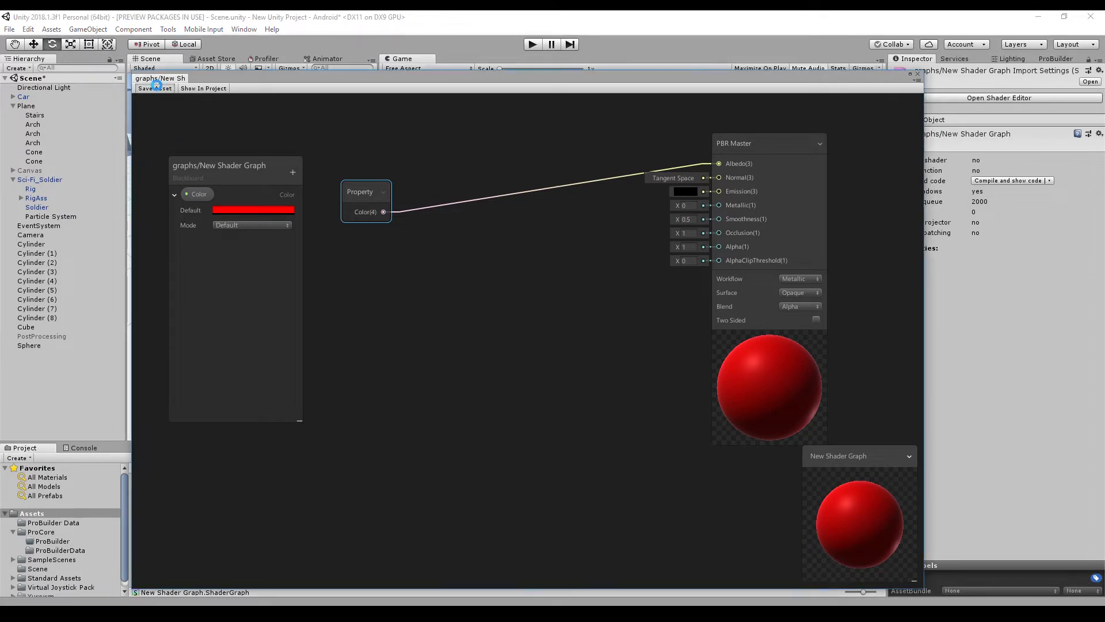
Apply New Material to the sphere in the scene and adjust the material's Color to another shade.
{"action": "left_click", "coordinate": [401, 14]}
{"action": "left_click", "coordinate": [593, 499]}
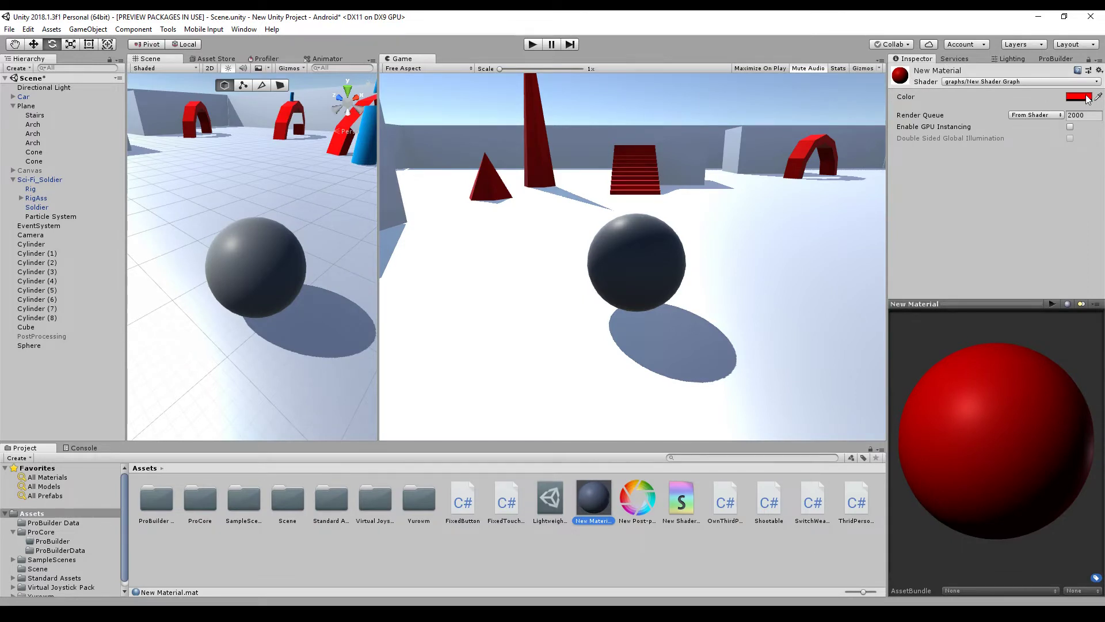
{"action": "left_click_drag", "start_coordinate": [589, 512], "coordinate": [255, 248]}
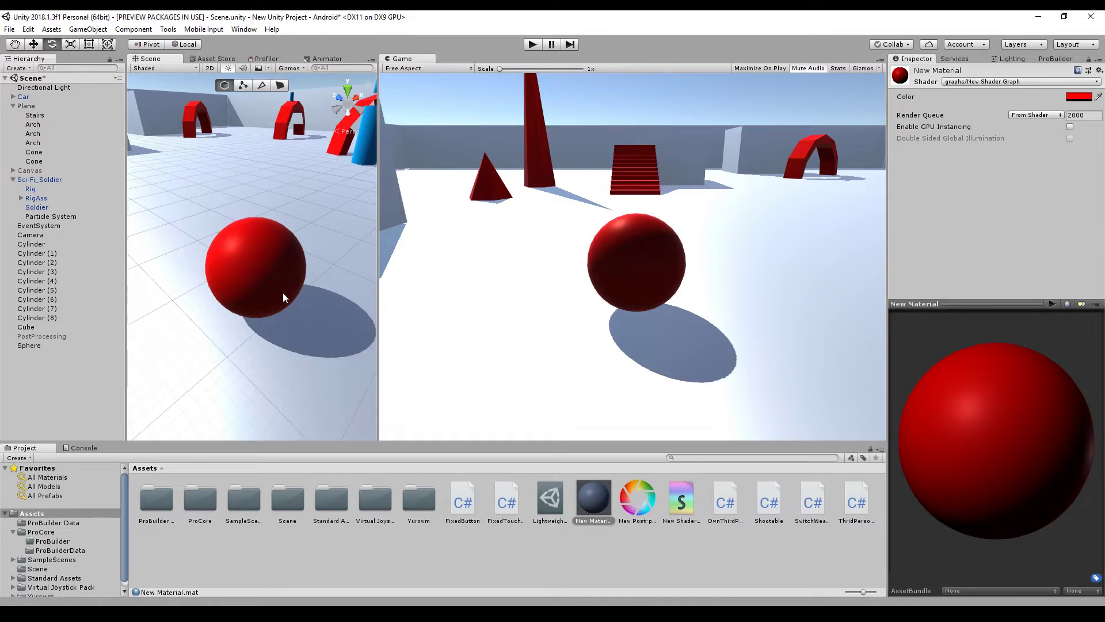
{"action": "left_click", "coordinate": [1080, 97]}
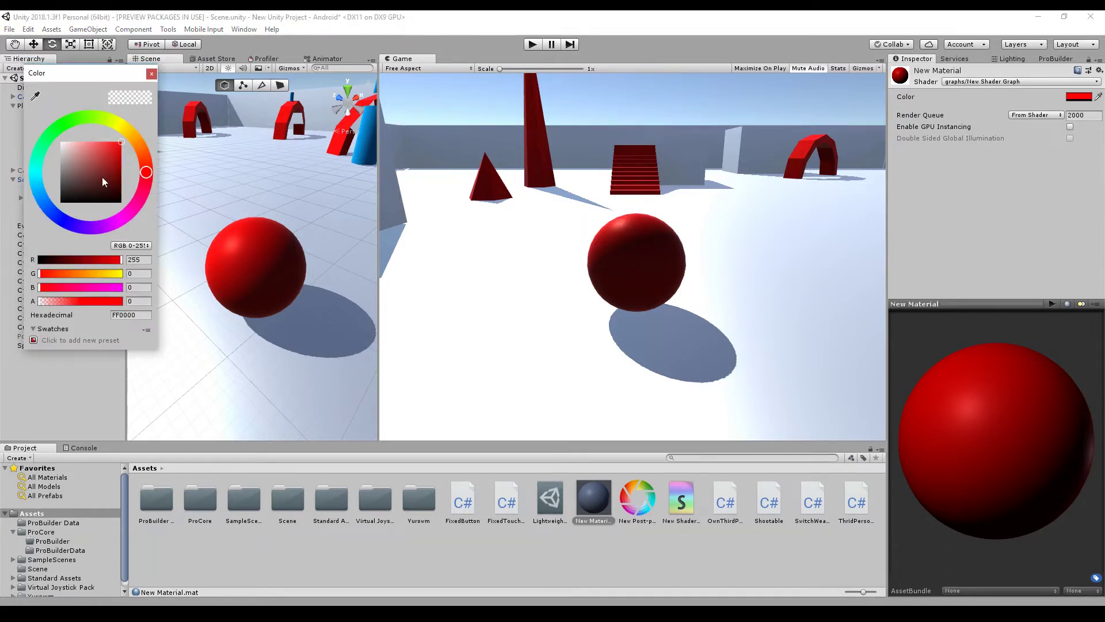
{"action": "left_click_drag", "start_coordinate": [130, 139], "coordinate": [101, 148]}
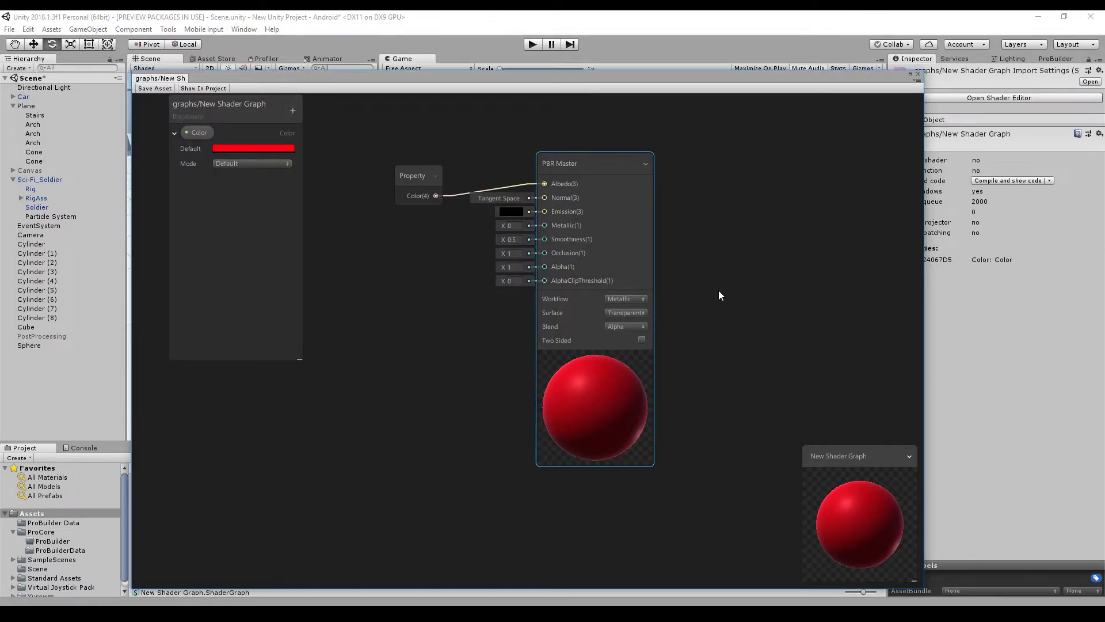
Add a Time node to the shader graph and place it well to the left of the Property and PBR Master nodes.
{"action": "left_click", "coordinate": [484, 355]}
{"action": "key", "text": "space"}
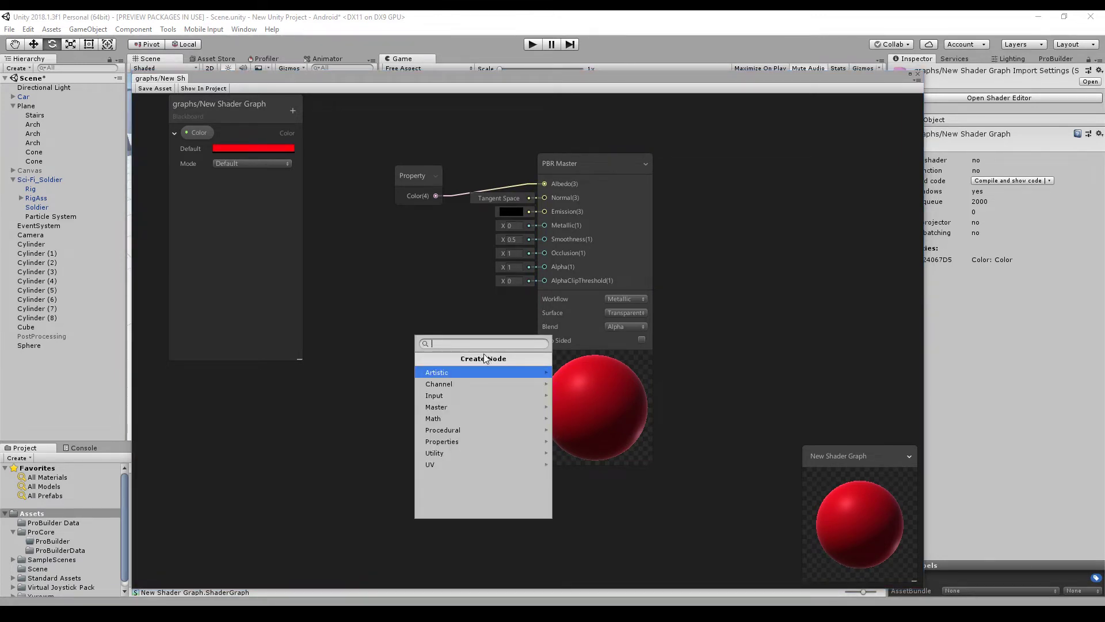
{"action": "type", "text": "time"}
{"action": "key", "text": "Return"}
{"action": "scroll", "coordinate": [484, 354], "scroll_direction": "down", "scroll_amount": 5}
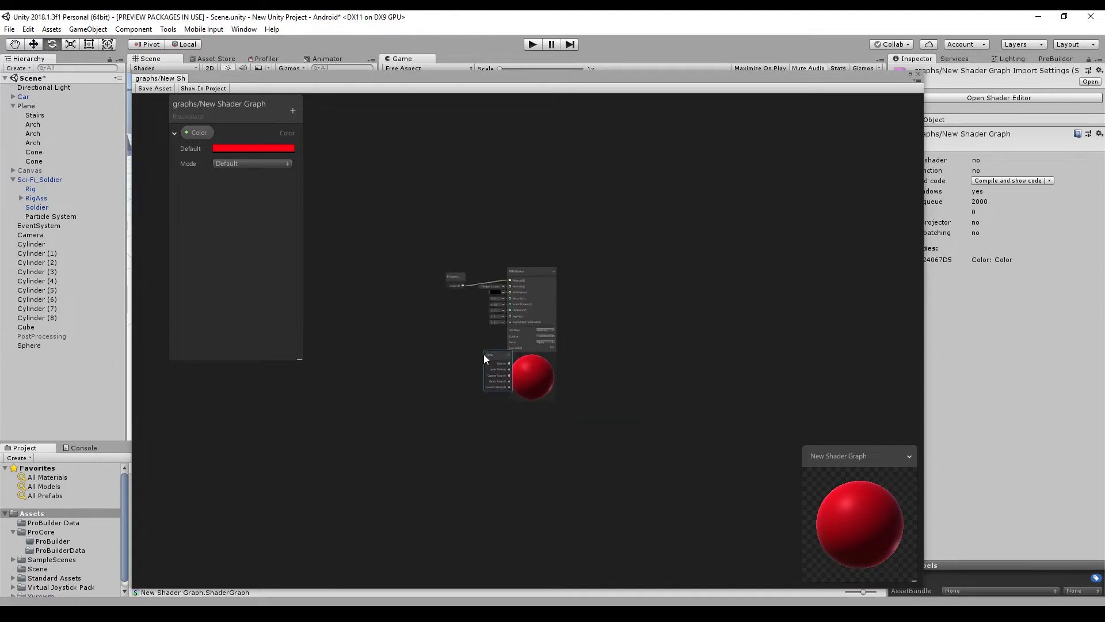
{"action": "left_click_drag", "start_coordinate": [483, 354], "coordinate": [355, 337]}
{"action": "middle_click_drag", "start_coordinate": [354, 337], "coordinate": [525, 341]}
{"action": "scroll", "coordinate": [525, 342], "scroll_direction": "down", "scroll_amount": 1}
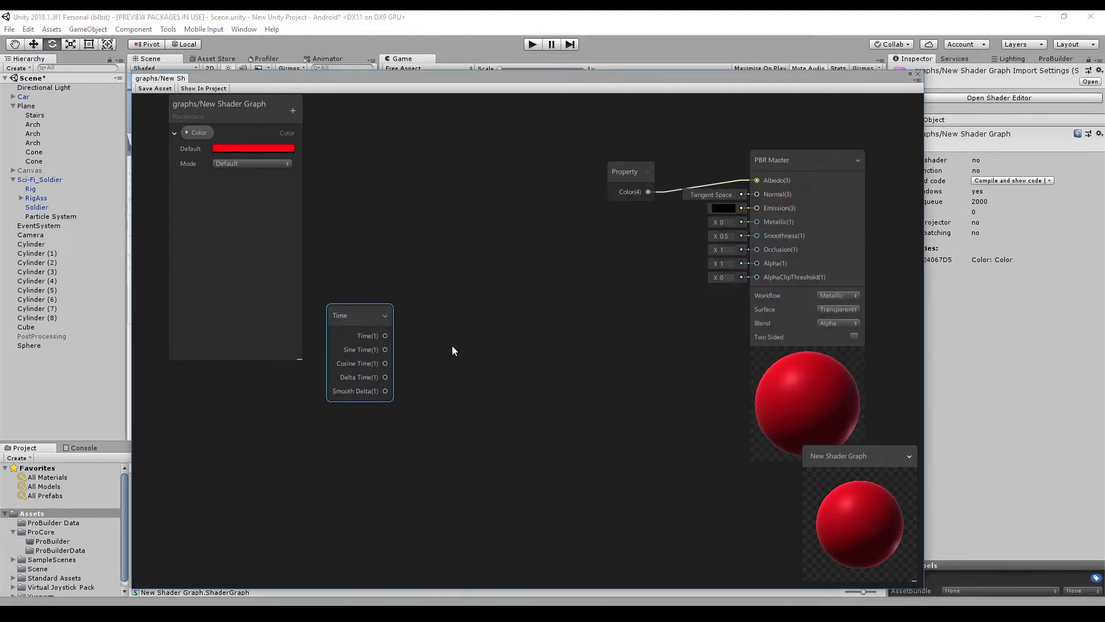
Move the Time node higher in the graph, just beside the Blackboard.
{"action": "middle_click_drag", "start_coordinate": [451, 345], "coordinate": [499, 350]}
{"action": "left_click_drag", "start_coordinate": [408, 344], "coordinate": [396, 266]}
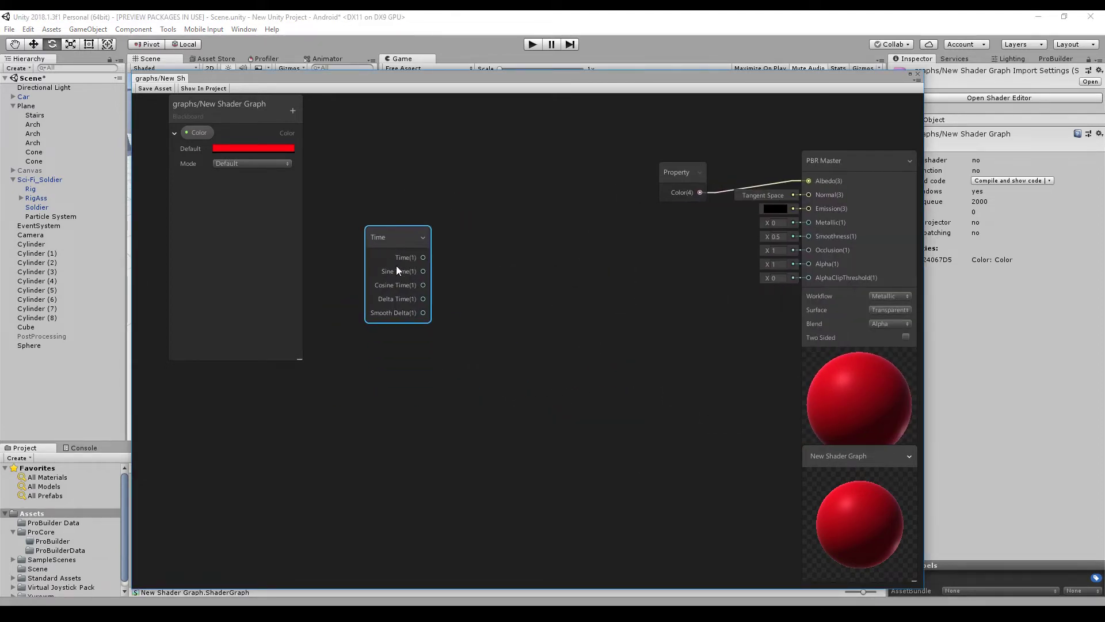
Add a Vector 1 node to the graph and place it directly below the Time node.
{"action": "left_click", "coordinate": [546, 377]}
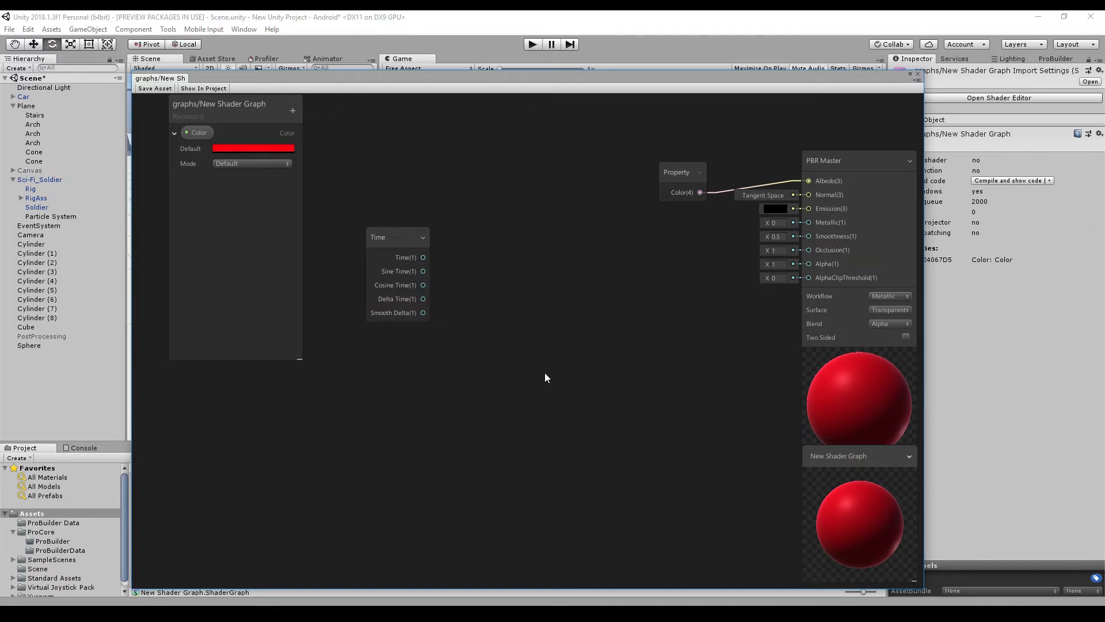
{"action": "key", "text": "space"}
{"action": "type", "text": "vec"}
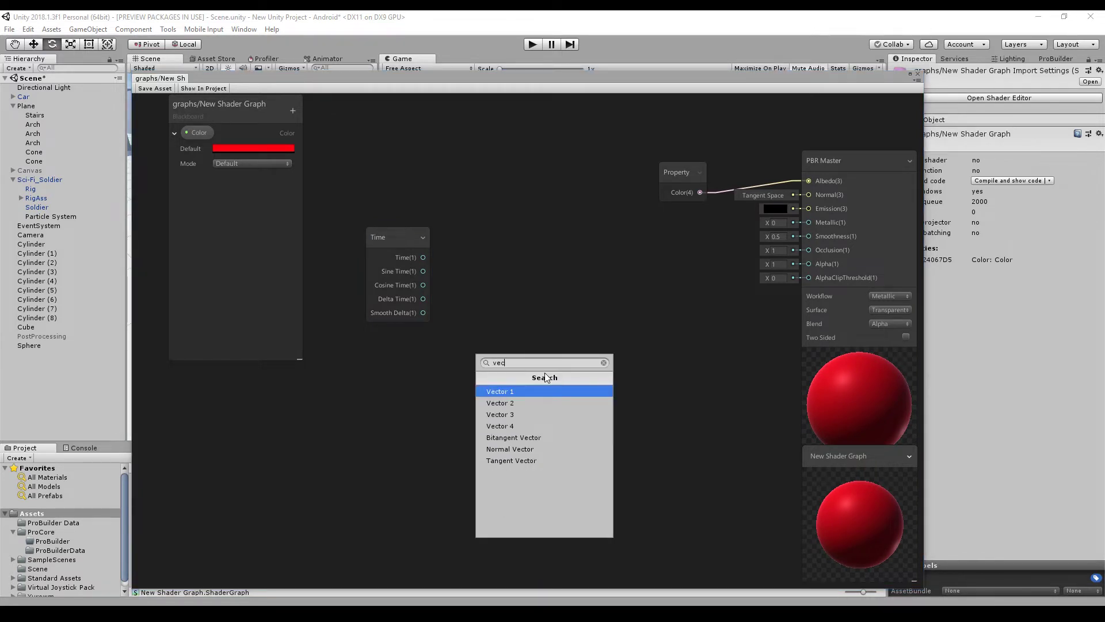
{"action": "key", "text": "Return"}
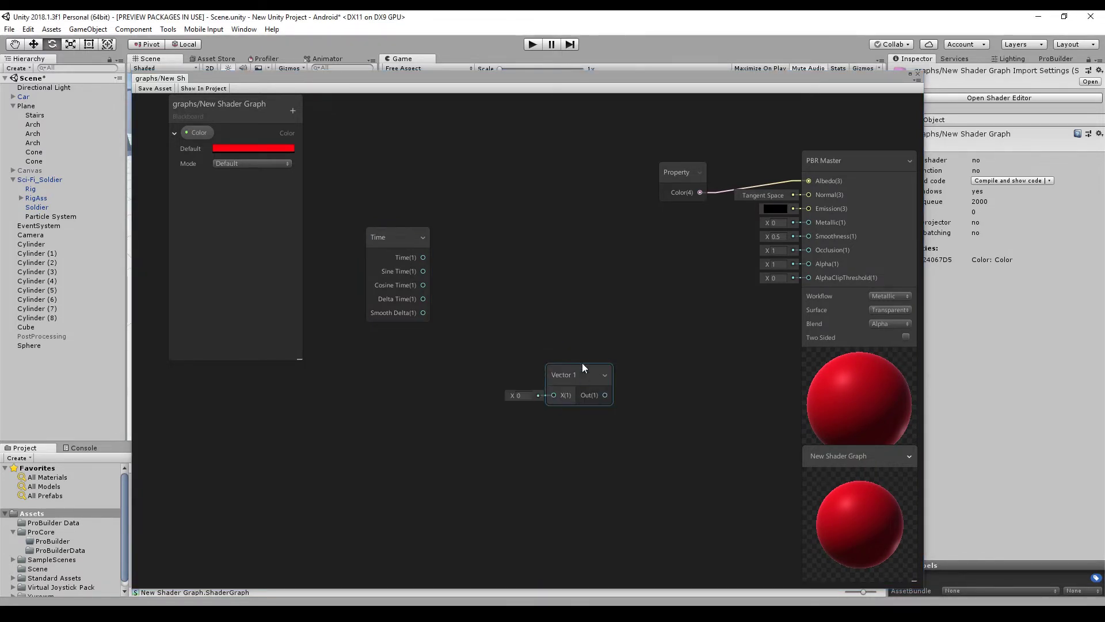
{"action": "left_click_drag", "start_coordinate": [540, 390], "coordinate": [354, 373]}
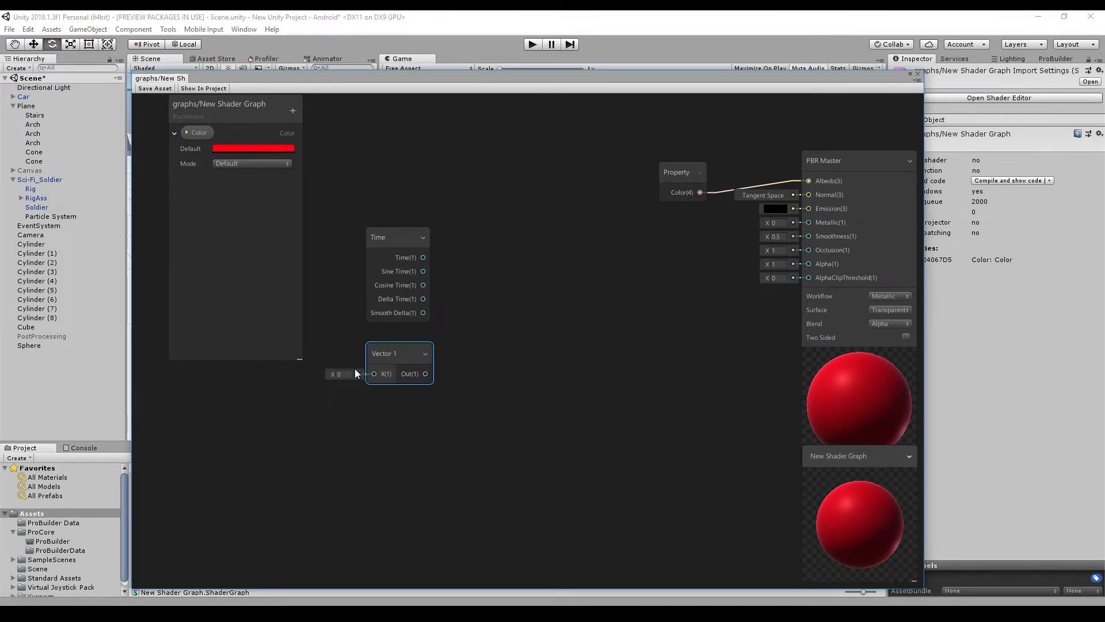
Add a Vector1 property to the Blackboard and remove the standalone Vector 1 node from the graph.
{"action": "left_click", "coordinate": [292, 112]}
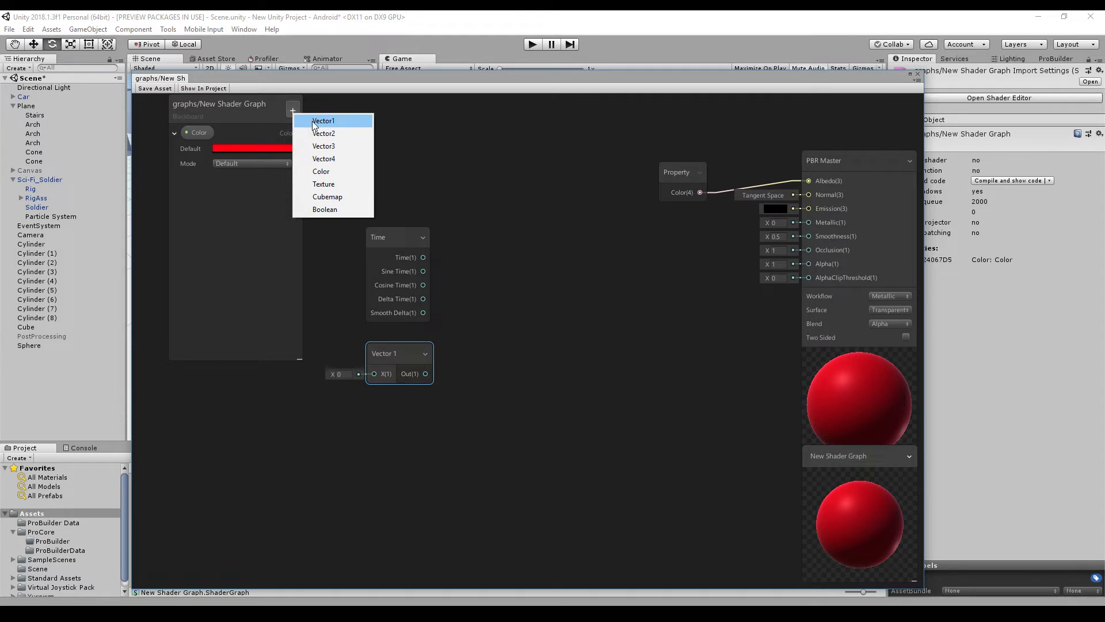
{"action": "left_click", "coordinate": [317, 120]}
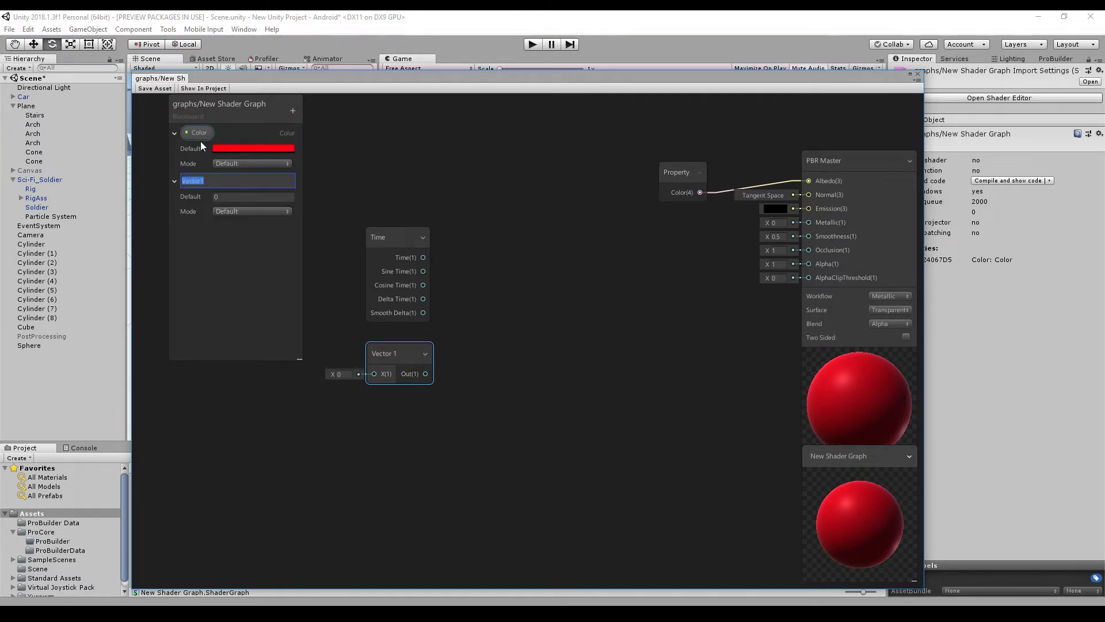
{"action": "key", "text": "Return"}
{"action": "right_click", "coordinate": [381, 348]}
{"action": "left_click", "coordinate": [403, 373]}
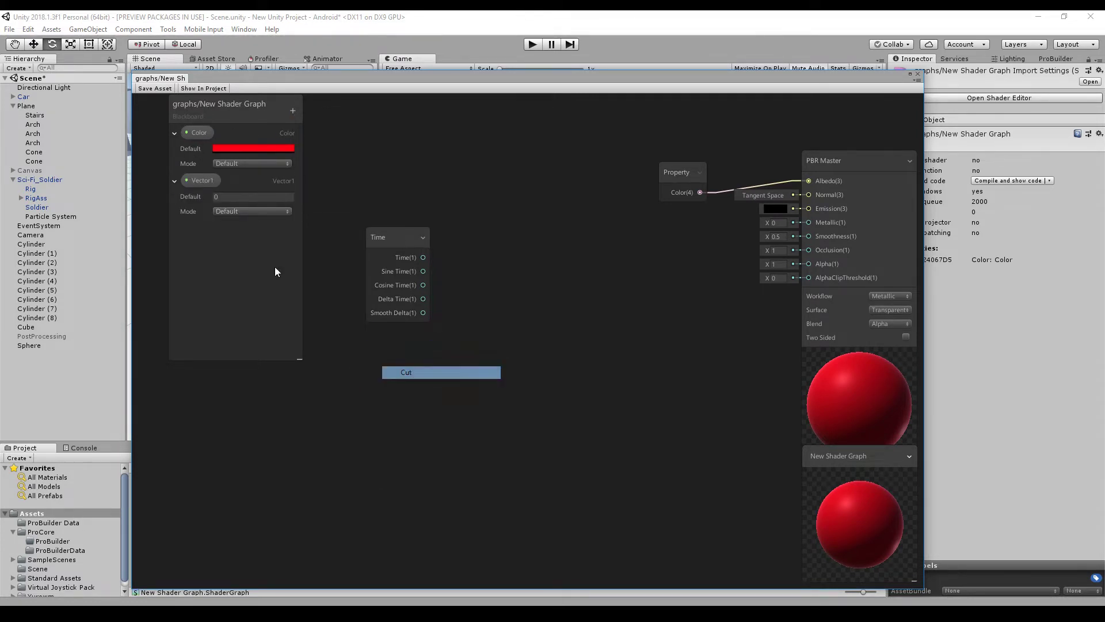
Rename the Vector1 property in the Blackboard to Speed.
{"action": "double_click", "coordinate": [278, 181]}
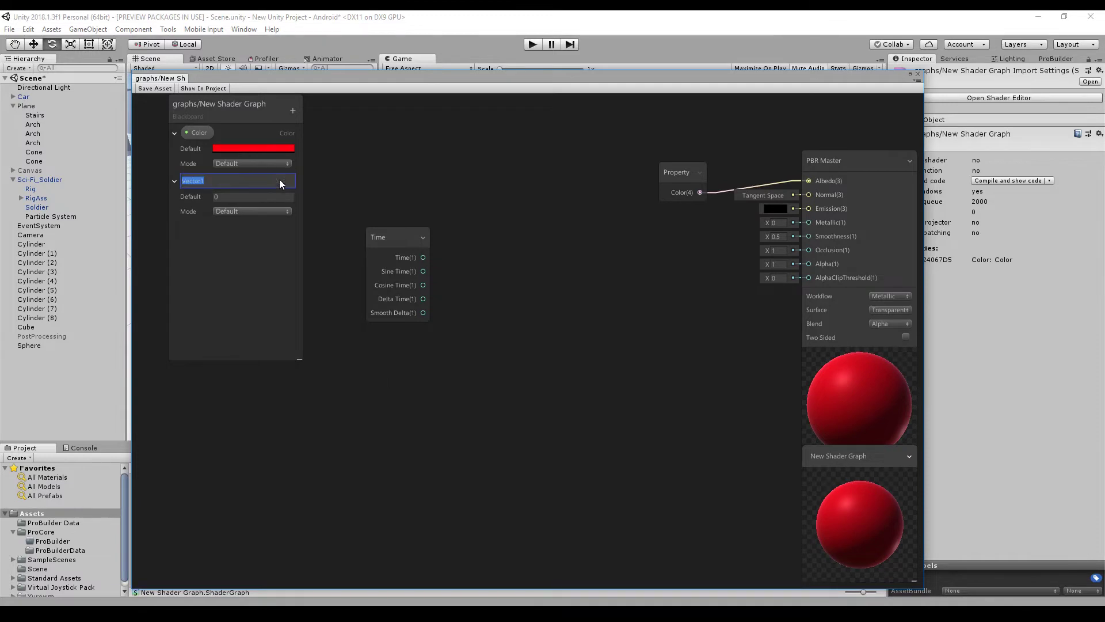
{"action": "type", "text": "Speed"}
{"action": "key", "text": "Return"}
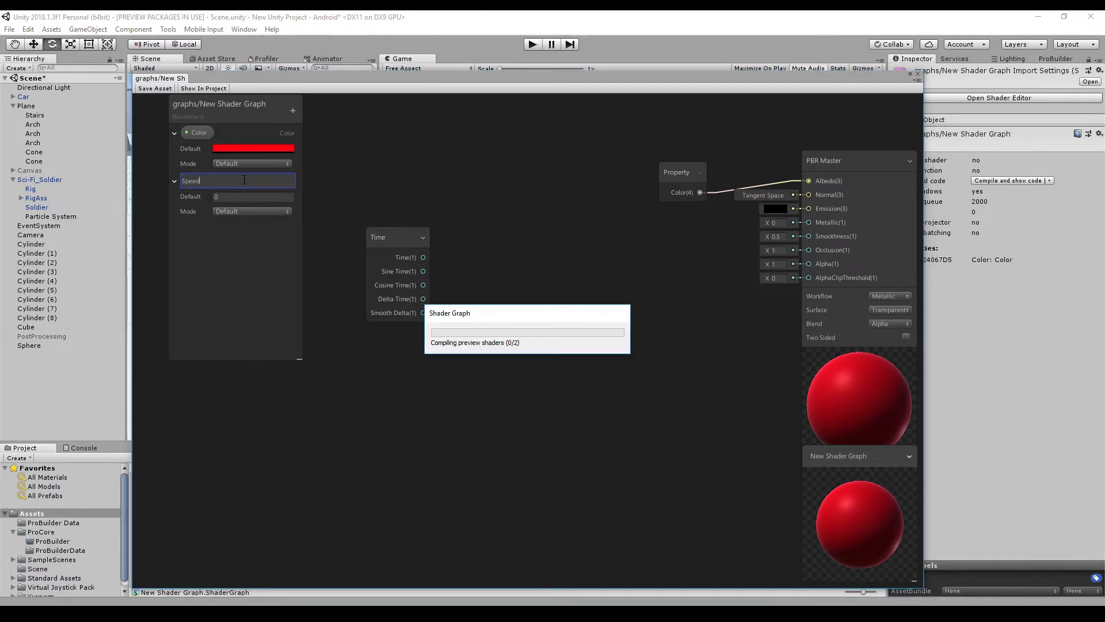
Set the Speed property's default to 1 and place the property in the graph below the Time node.
{"action": "left_click", "coordinate": [230, 197]}
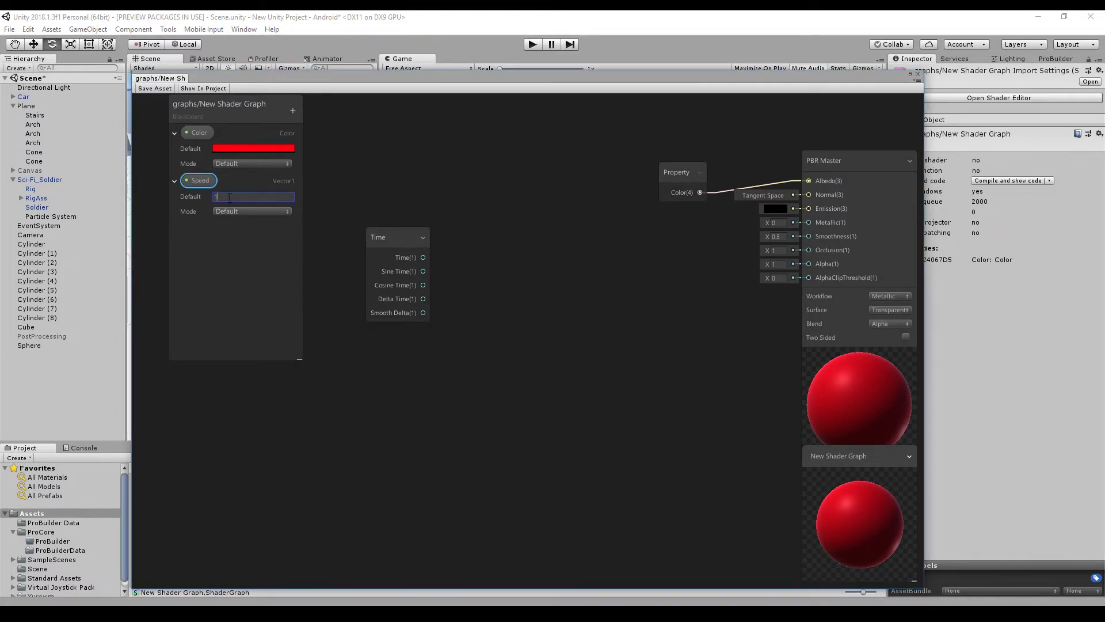
{"action": "left_click_drag", "start_coordinate": [389, 380], "coordinate": [394, 368]}
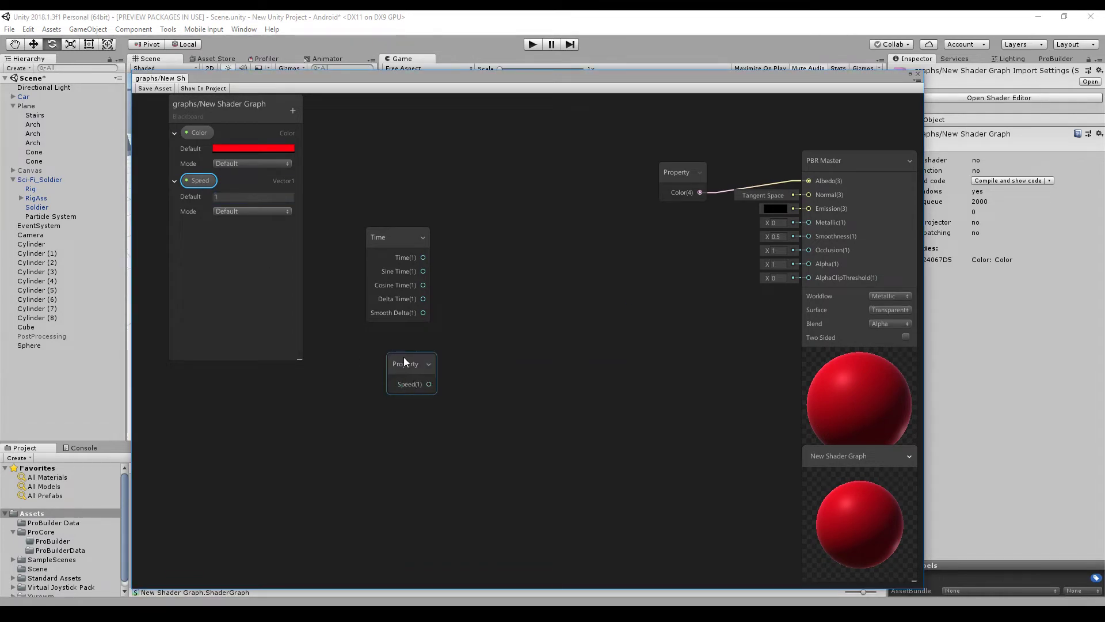
{"action": "left_click", "coordinate": [381, 371]}
Add a Multiply node and place it to the right of the Time and Speed nodes.
{"action": "right_click", "coordinate": [496, 304]}
{"action": "left_click", "coordinate": [444, 308]}
{"action": "key", "text": "space"}
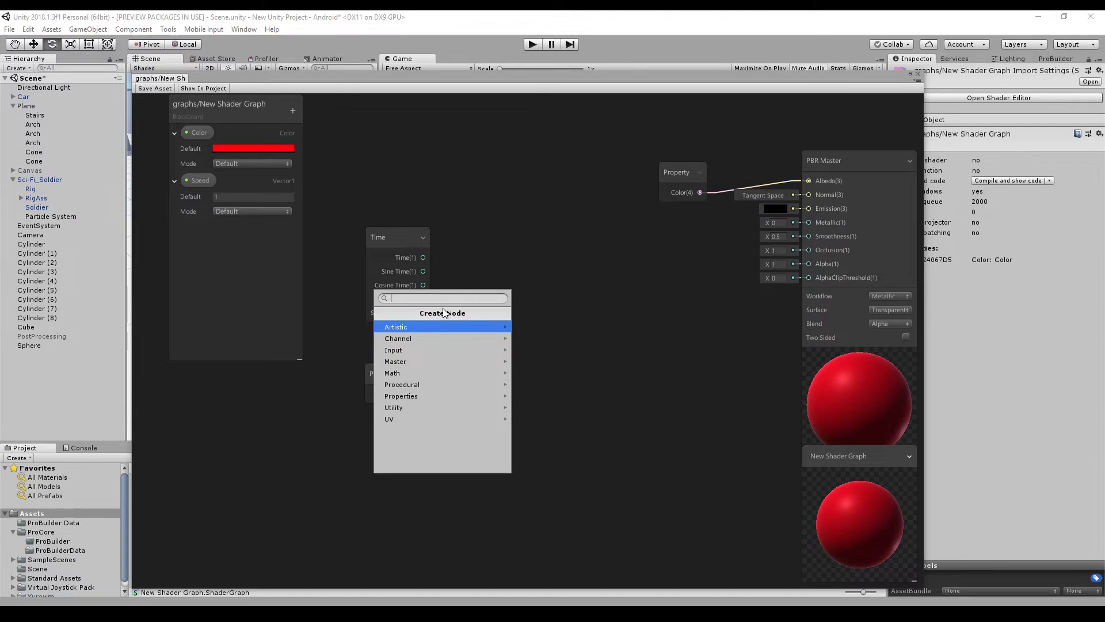
{"action": "type", "text": "mu"}
{"action": "key", "text": "Return"}
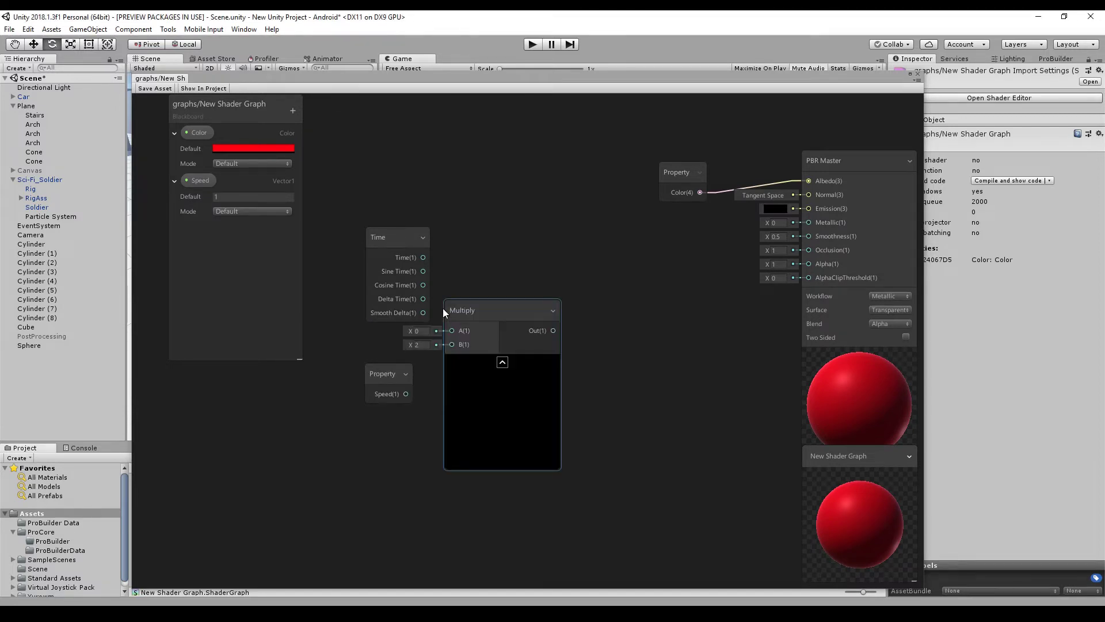
{"action": "left_click_drag", "start_coordinate": [464, 310], "coordinate": [546, 287]}
Connect Time to the Multiply node's A input and Speed to its B input, and move Multiply closer to them.
{"action": "left_click_drag", "start_coordinate": [423, 258], "coordinate": [521, 308]}
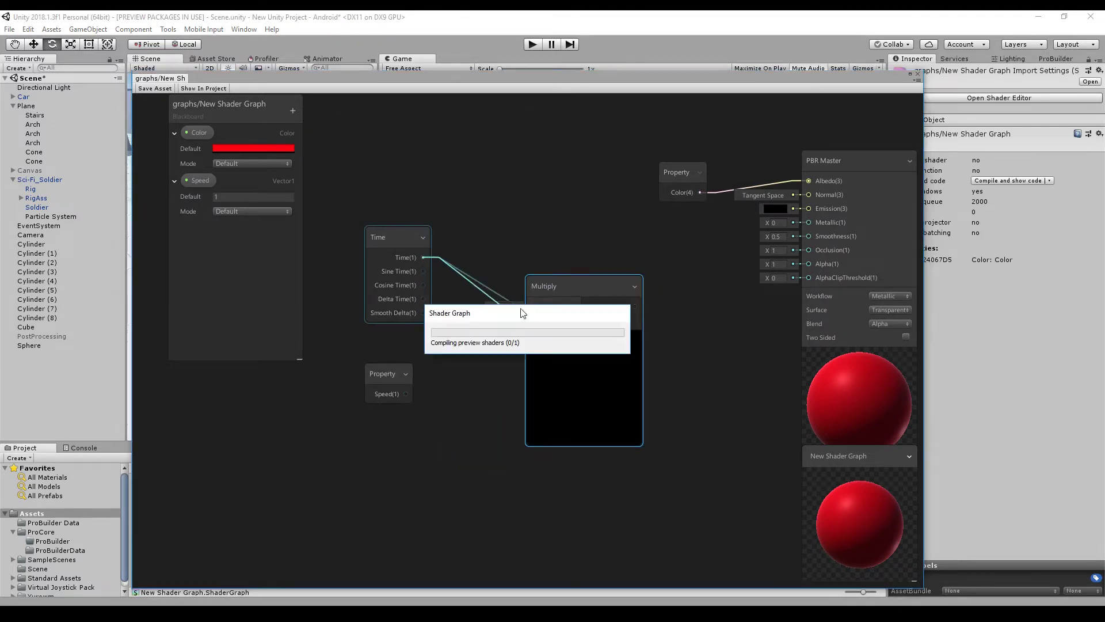
{"action": "left_click_drag", "start_coordinate": [406, 394], "coordinate": [520, 323]}
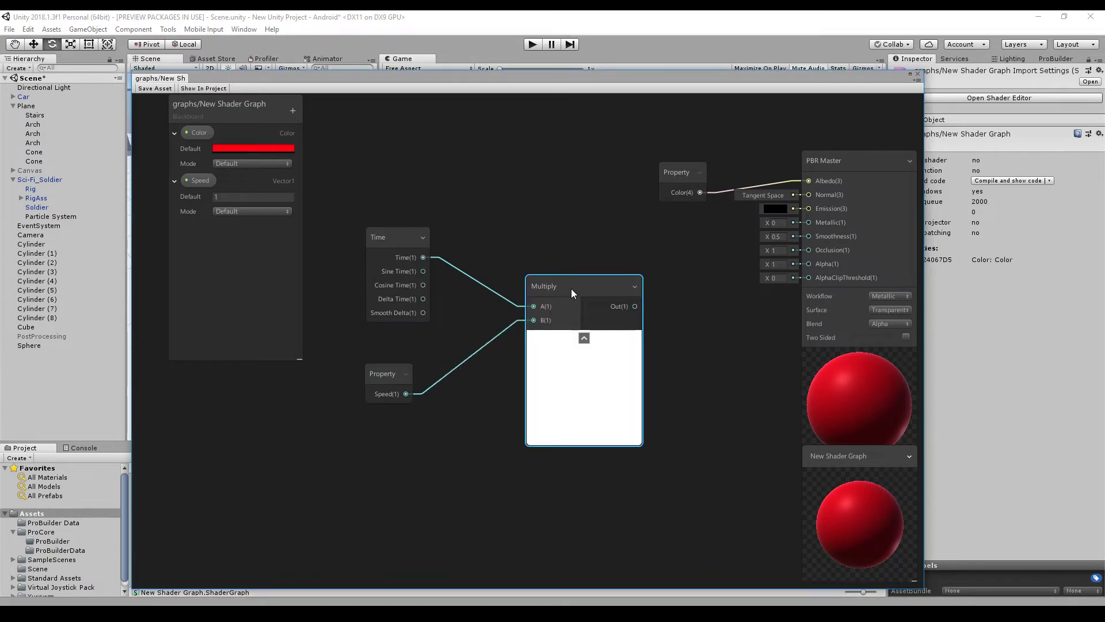
{"action": "left_click_drag", "start_coordinate": [567, 290], "coordinate": [508, 287]}
Add a Sine node to the right of the Multiply node.
{"action": "left_click", "coordinate": [679, 349]}
{"action": "key", "text": "space"}
{"action": "type", "text": "sin"}
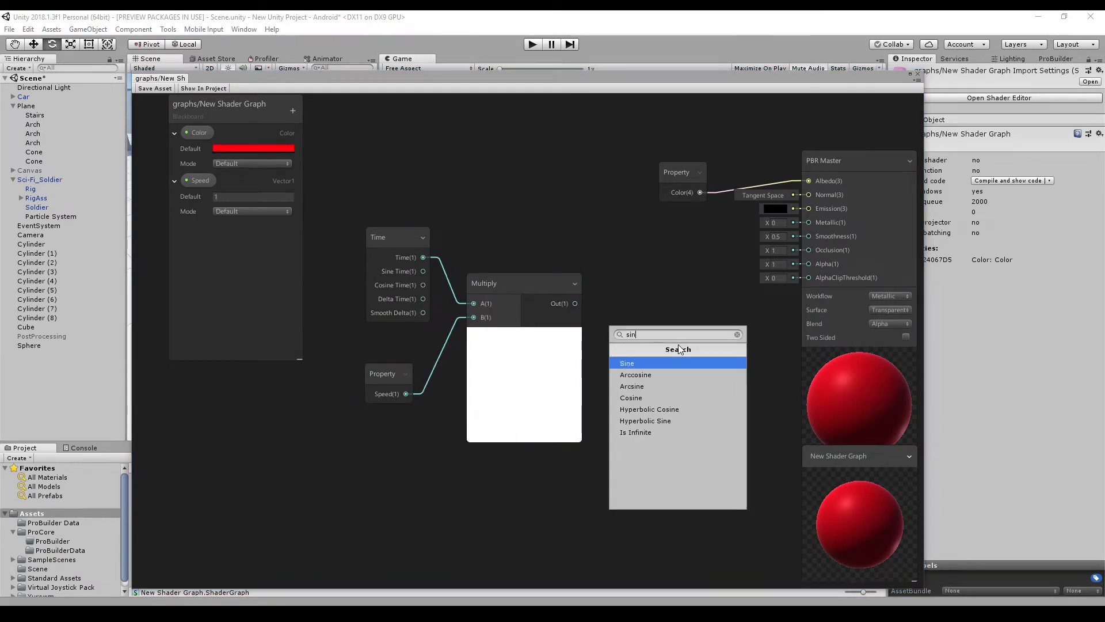
{"action": "key", "text": "Return"}
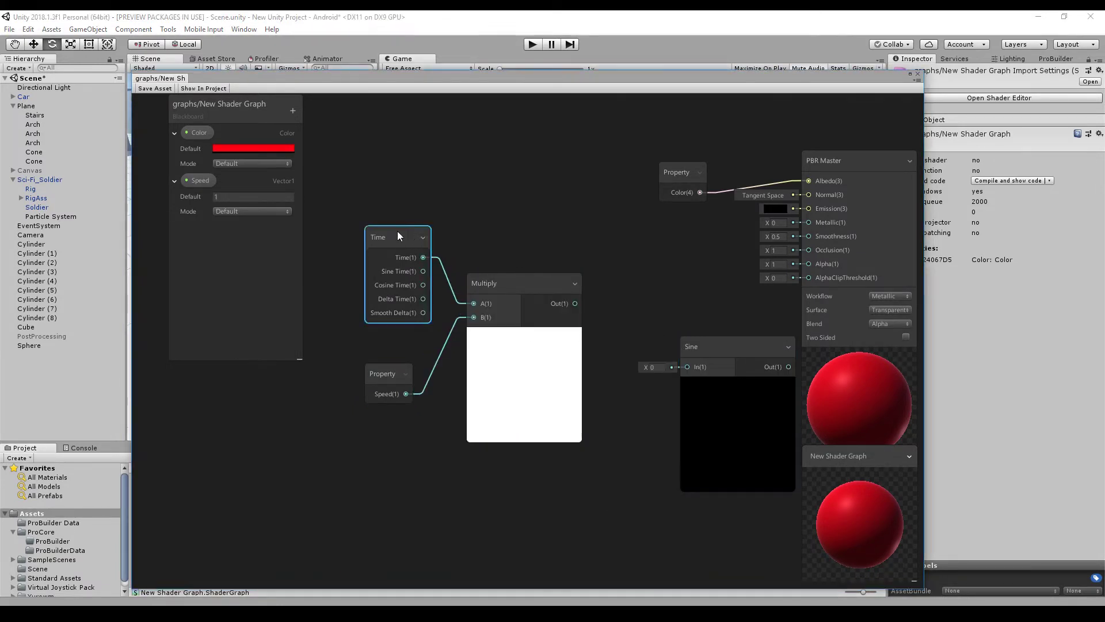
Shift the Time, Speed and Multiply nodes left and connect the Multiply output to the Sine input, with Sine beside Multiply.
{"action": "left_click_drag", "start_coordinate": [398, 235], "coordinate": [295, 227]}
{"action": "left_click_drag", "start_coordinate": [384, 374], "coordinate": [260, 393]}
{"action": "left_click_drag", "start_coordinate": [515, 282], "coordinate": [407, 282]}
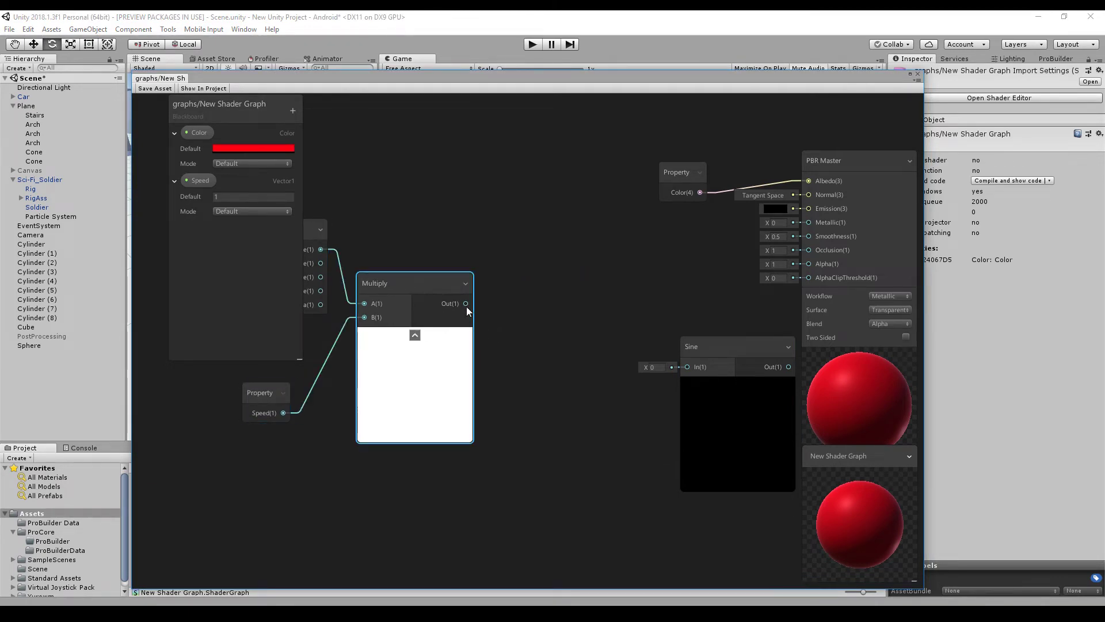
{"action": "left_click_drag", "start_coordinate": [466, 303], "coordinate": [548, 289]}
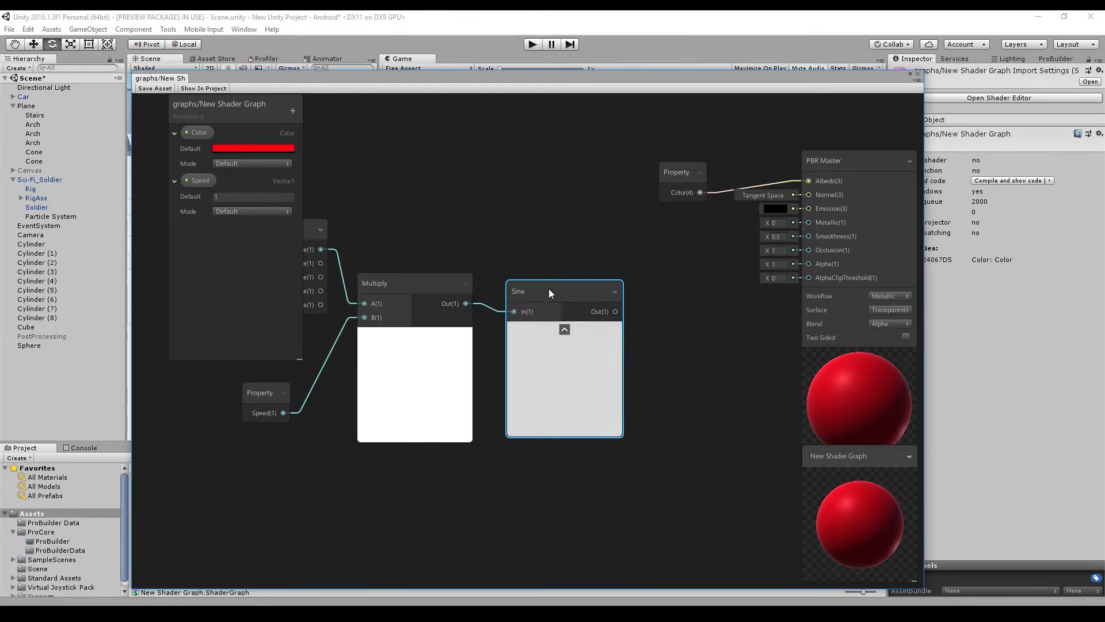
Move the Time, Speed, Multiply and Sine nodes left as a group and space the Sine node slightly away from Multiply.
{"action": "scroll", "coordinate": [575, 316], "scroll_direction": "down", "scroll_amount": 3}
{"action": "scroll", "coordinate": [617, 332], "scroll_direction": "up", "scroll_amount": 3}
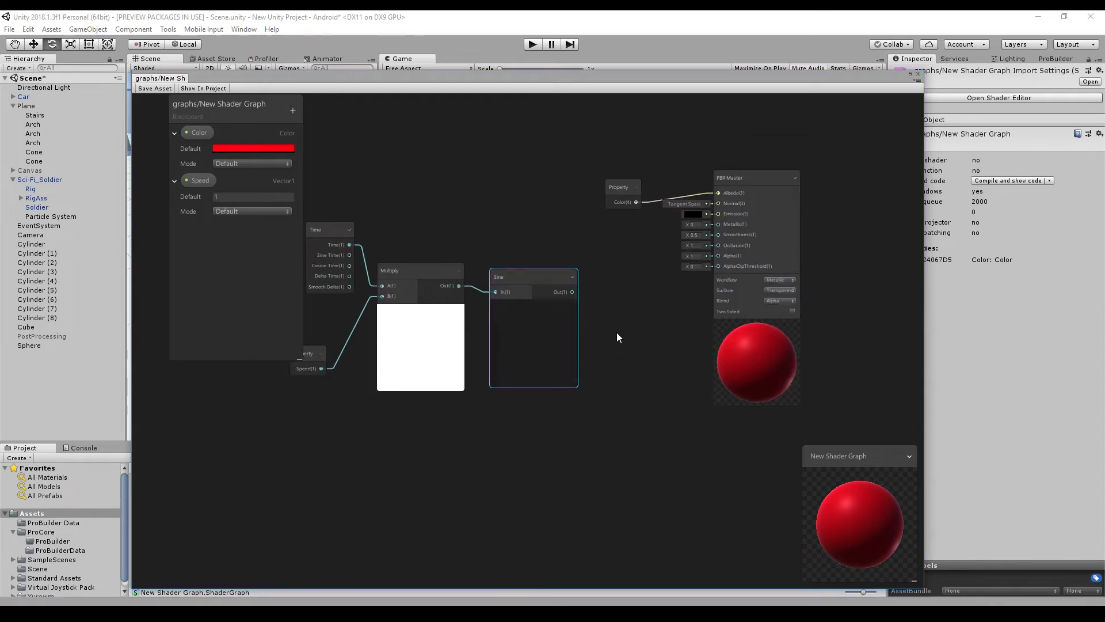
{"action": "middle_click_drag", "start_coordinate": [617, 332], "coordinate": [677, 344]}
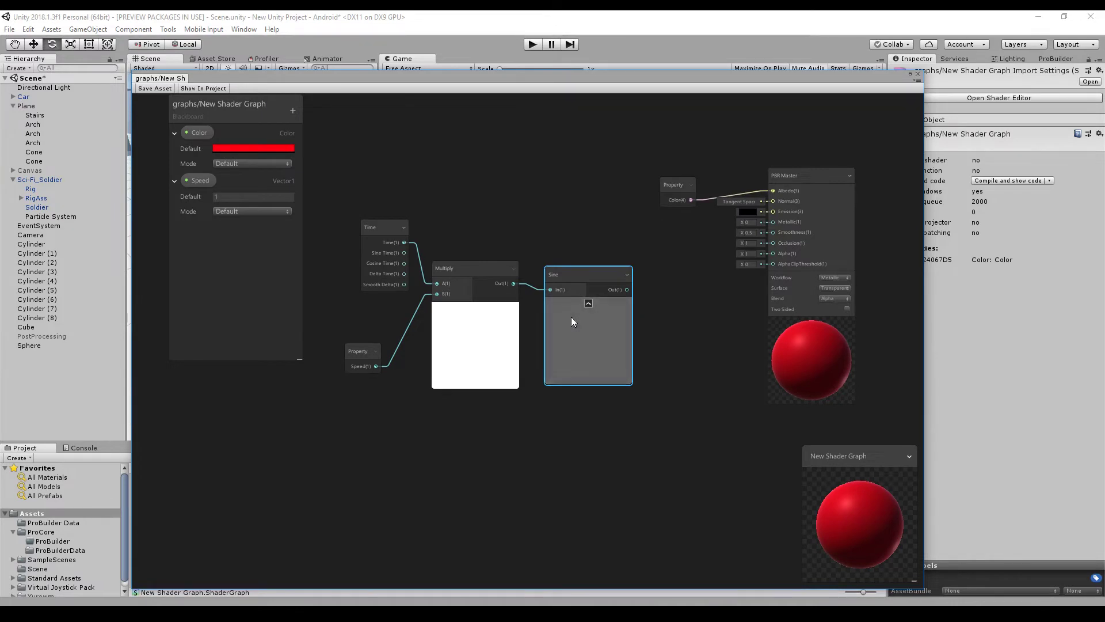
{"action": "middle_click_drag", "start_coordinate": [594, 428], "coordinate": [641, 411]}
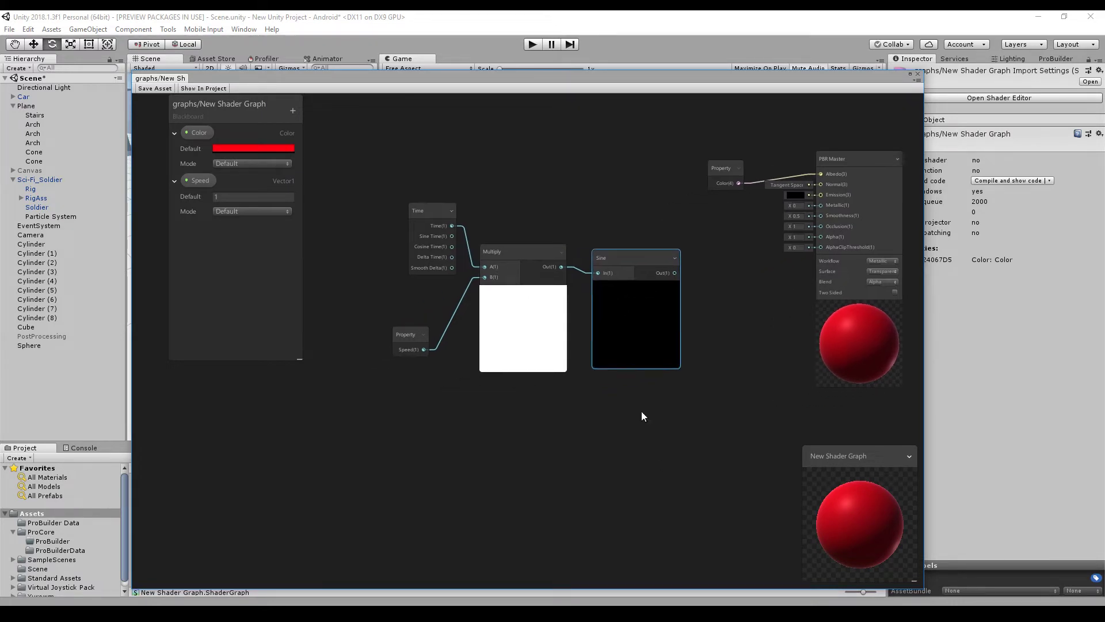
{"action": "left_click_drag", "start_coordinate": [335, 174], "coordinate": [605, 461]}
{"action": "left_click_drag", "start_coordinate": [527, 250], "coordinate": [450, 244]}
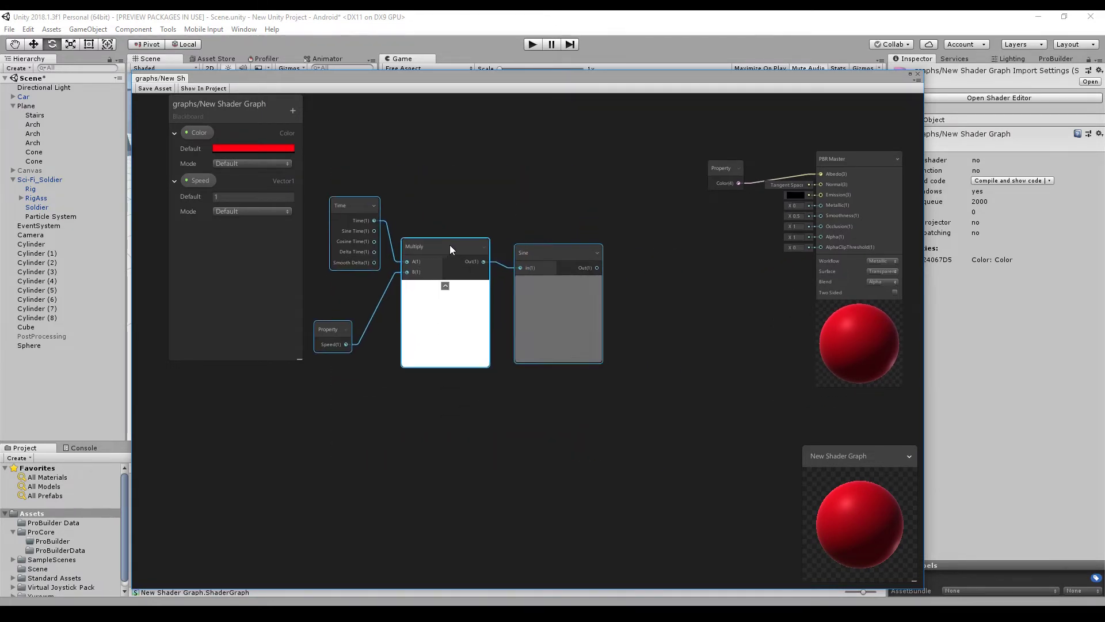
{"action": "left_click_drag", "start_coordinate": [564, 257], "coordinate": [624, 253]}
{"action": "scroll", "coordinate": [797, 295], "scroll_direction": "up", "scroll_amount": 2}
{"action": "scroll", "coordinate": [717, 280], "scroll_direction": "down", "scroll_amount": 2}
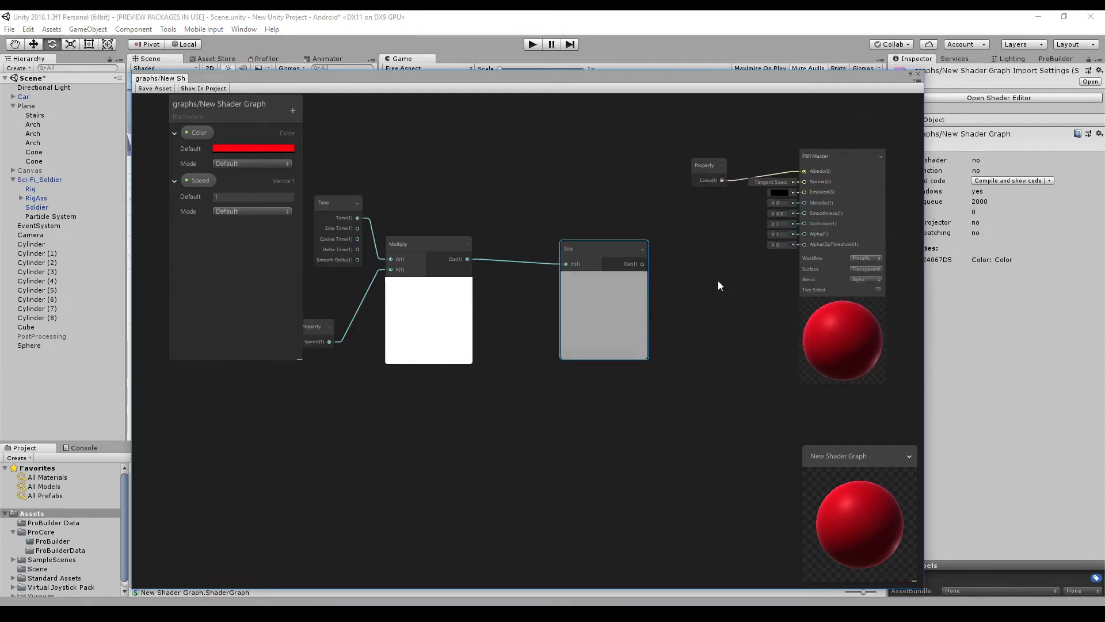
{"action": "left_click_drag", "start_coordinate": [610, 250], "coordinate": [576, 242]}
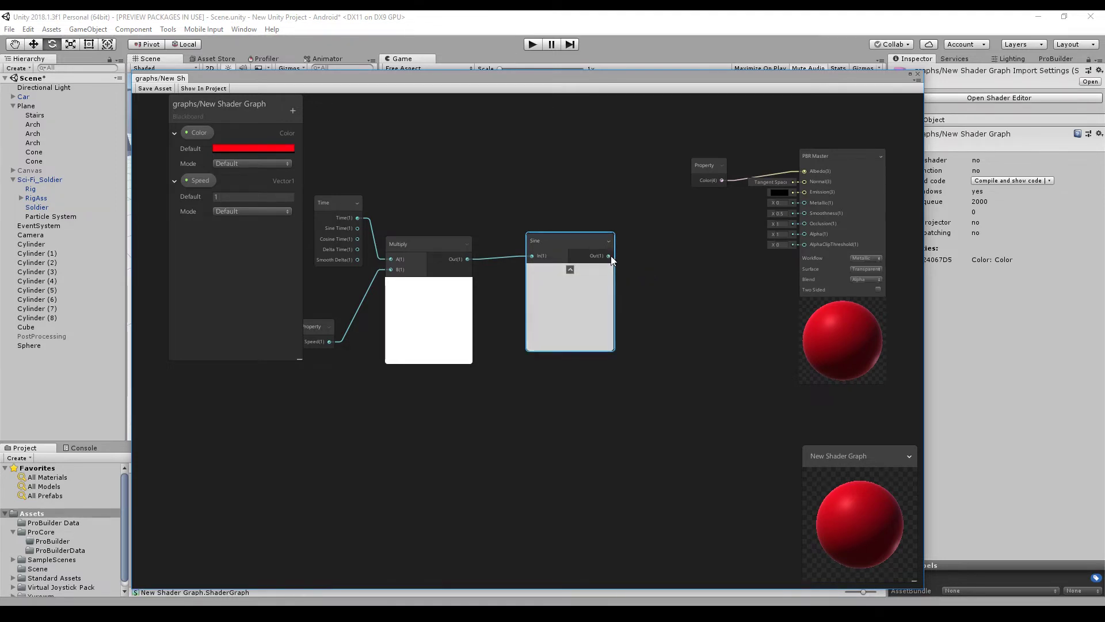
Connect the Sine output to the PBR Master's Alpha input, with the Surface option on Transparent.
{"action": "left_click_drag", "start_coordinate": [609, 256], "coordinate": [804, 234]}
{"action": "left_click", "coordinate": [867, 271]}
{"action": "left_click", "coordinate": [866, 290]}
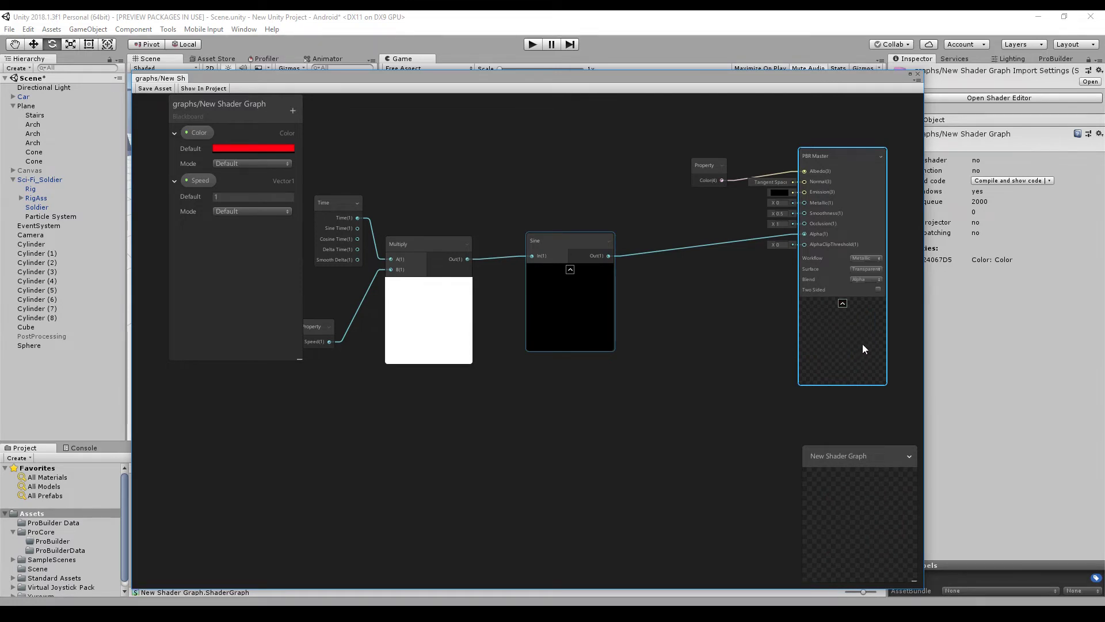
Shift the connected Time, Speed, Multiply and Sine nodes left to free space before the PBR Master.
{"action": "middle_click_drag", "start_coordinate": [541, 395], "coordinate": [616, 388]}
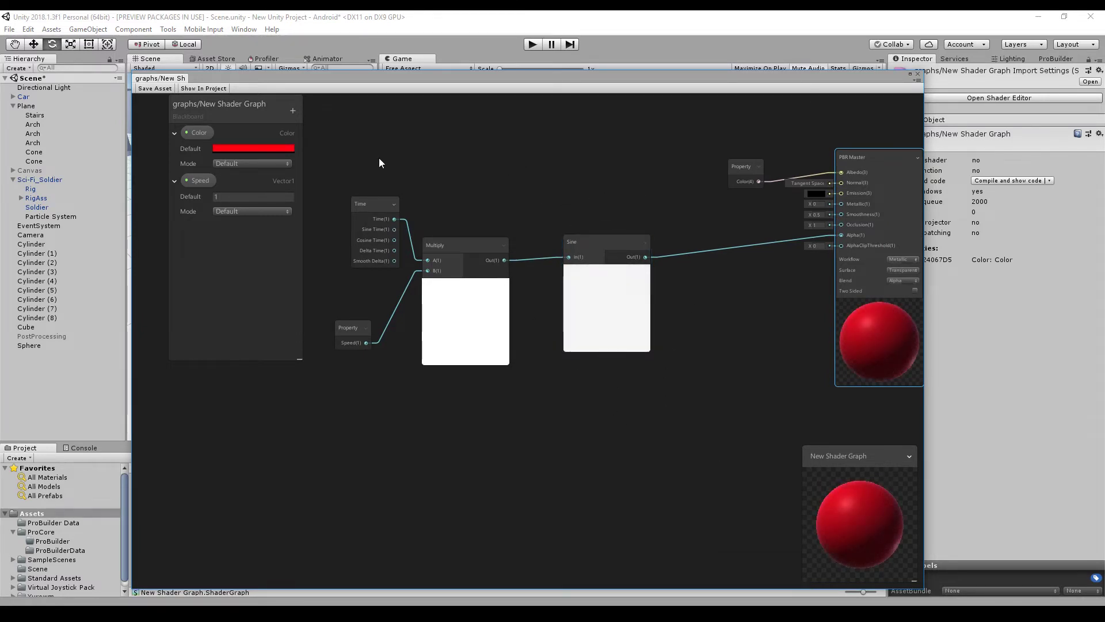
{"action": "left_click_drag", "start_coordinate": [313, 185], "coordinate": [709, 507]}
{"action": "left_click_drag", "start_coordinate": [597, 241], "coordinate": [514, 257]}
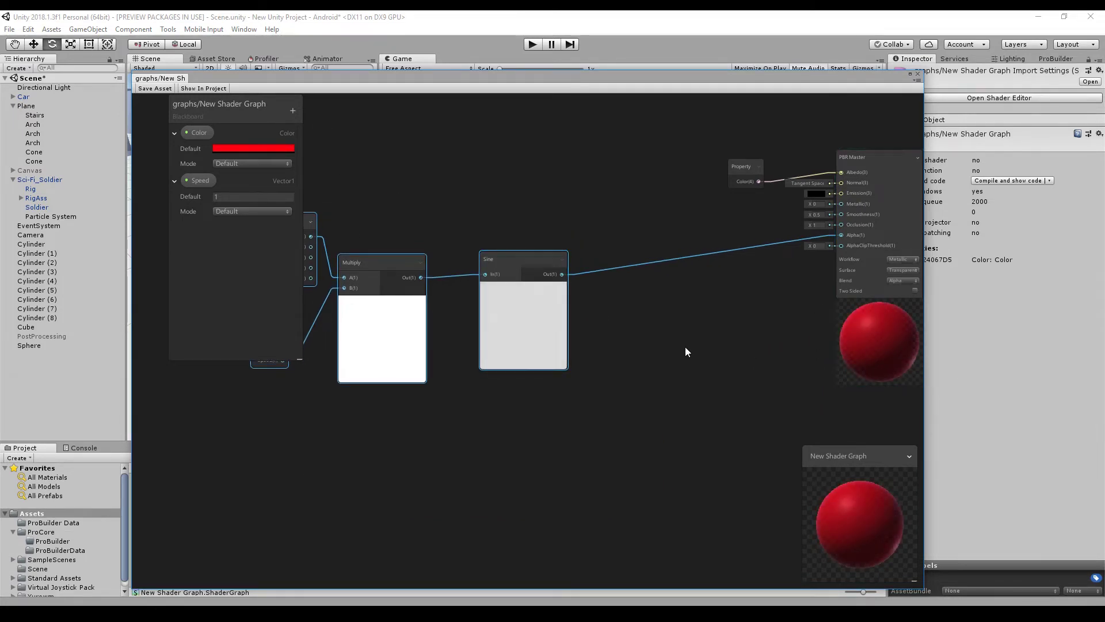
Insert an Absolute node between the Sine output and the PBR Master's Alpha input, and align it with the chain.
{"action": "key", "text": "space"}
{"action": "type", "text": "aba"}
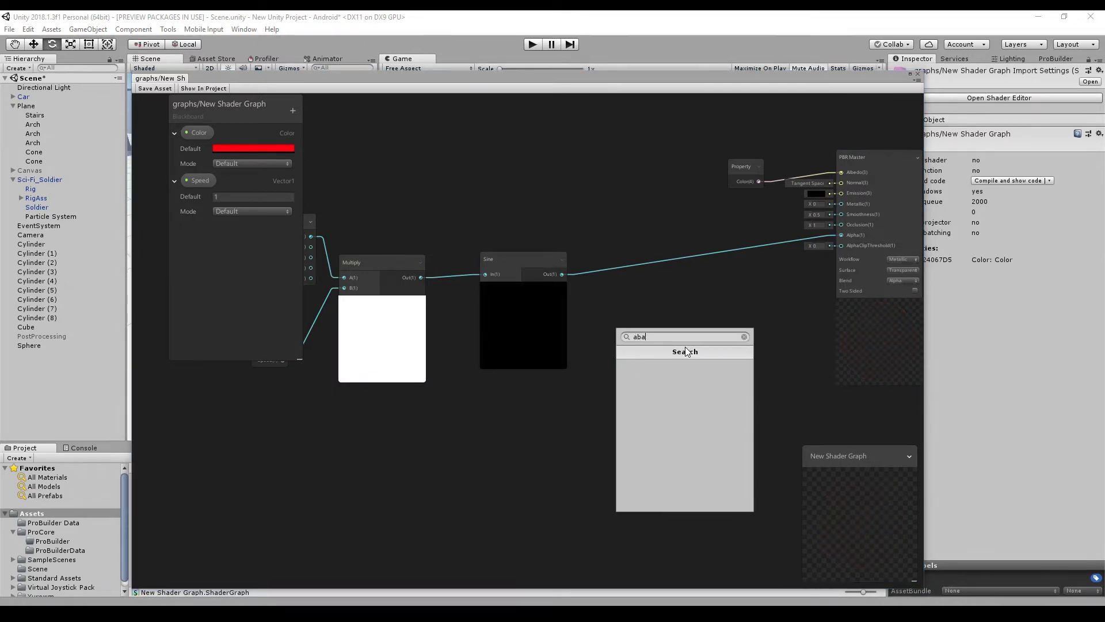
{"action": "key", "text": "Return"}
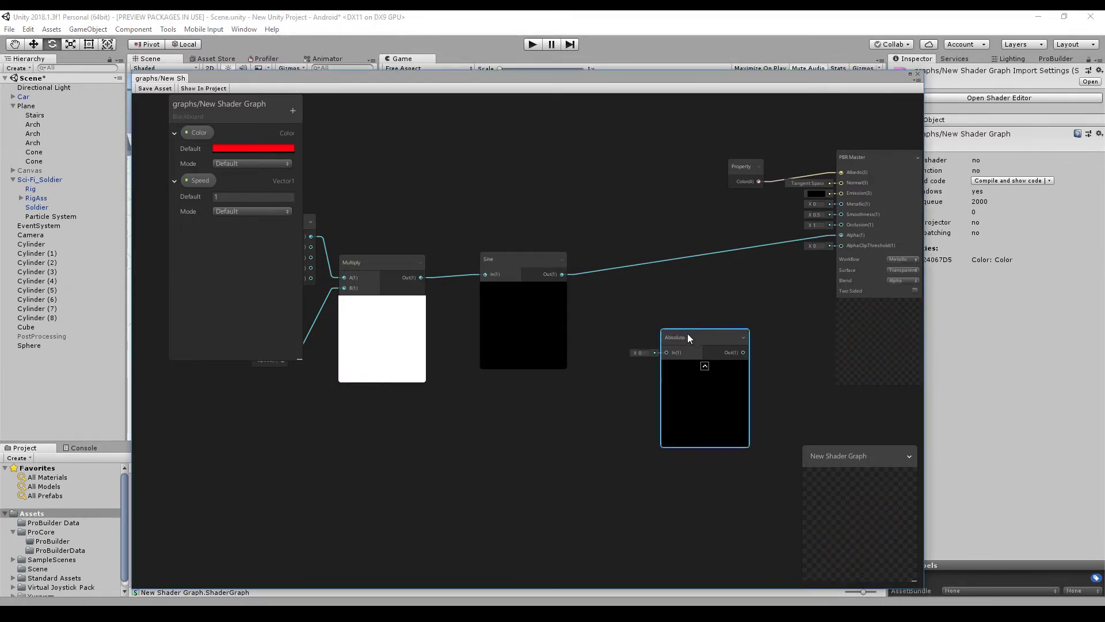
{"action": "left_click_drag", "start_coordinate": [636, 334], "coordinate": [647, 342]}
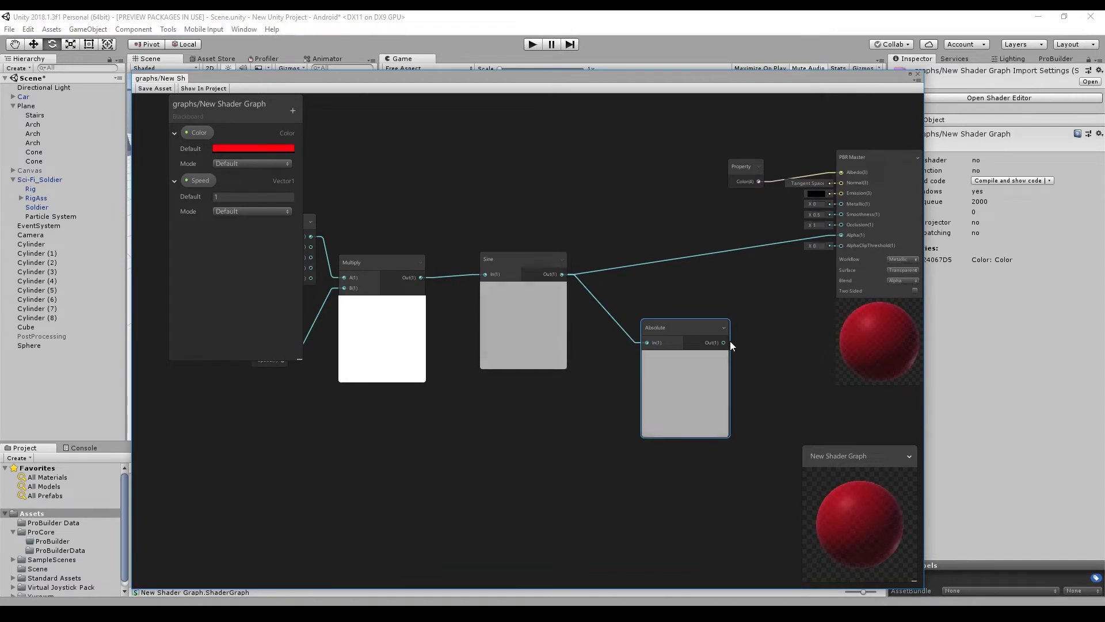
{"action": "left_click_drag", "start_coordinate": [724, 342], "coordinate": [840, 235]}
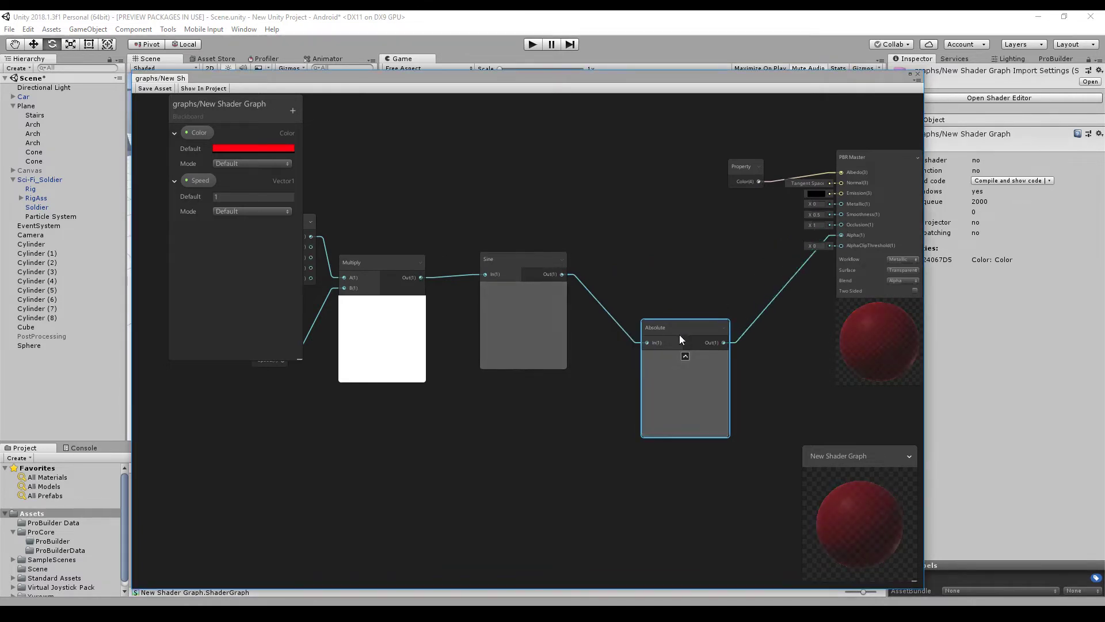
{"action": "left_click_drag", "start_coordinate": [680, 334], "coordinate": [655, 237]}
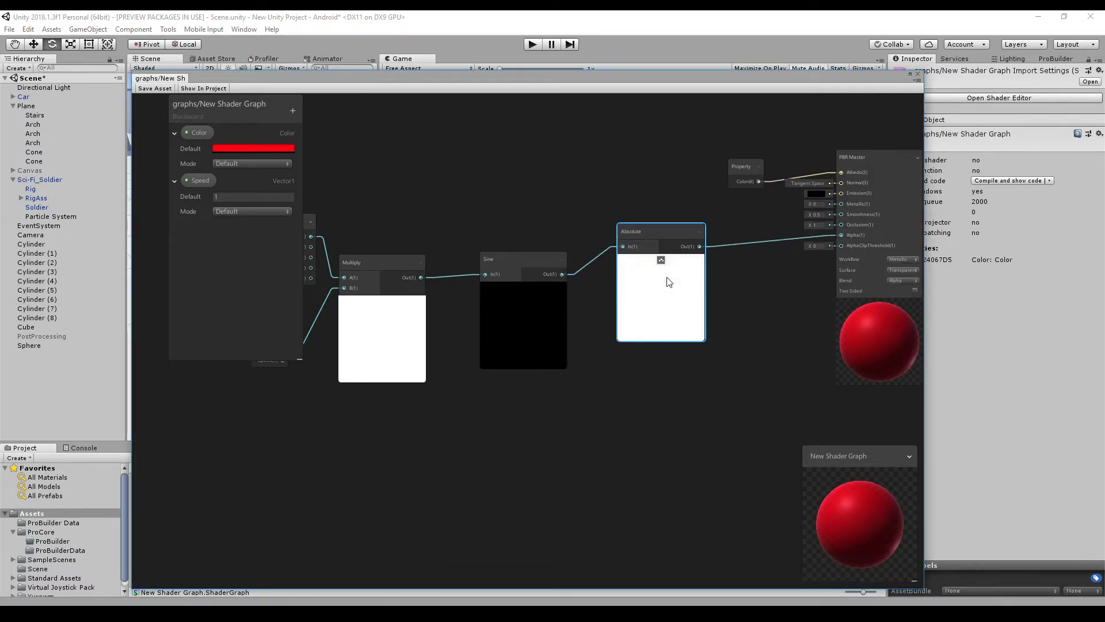
Set the Speed property's default to 5 and close the shader graph window.
{"action": "left_click", "coordinate": [233, 196]}
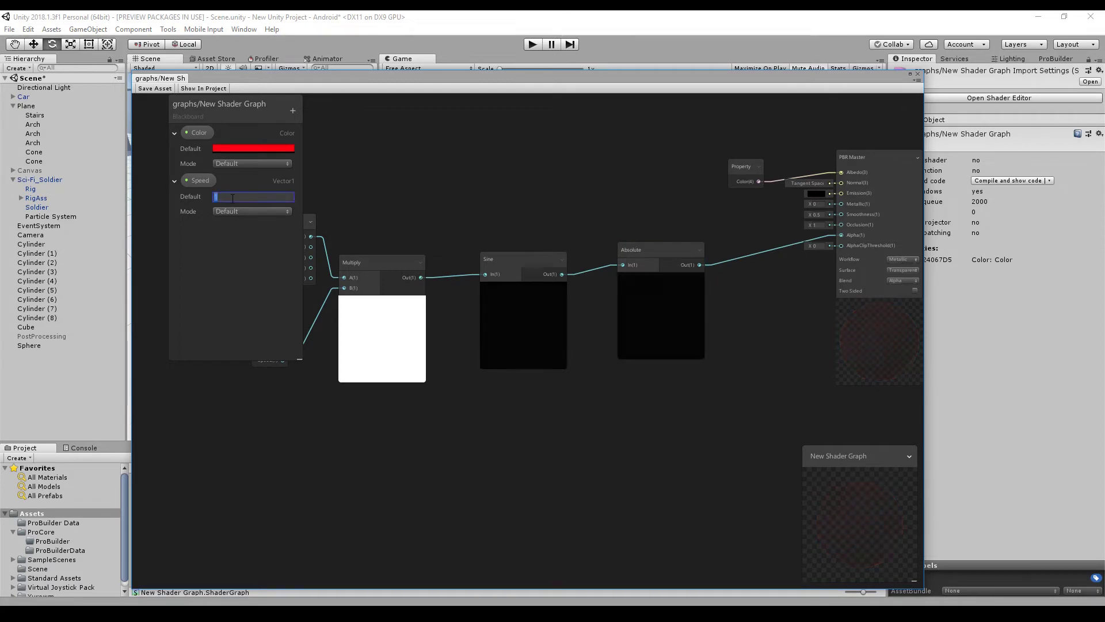
{"action": "type", "text": "5"}
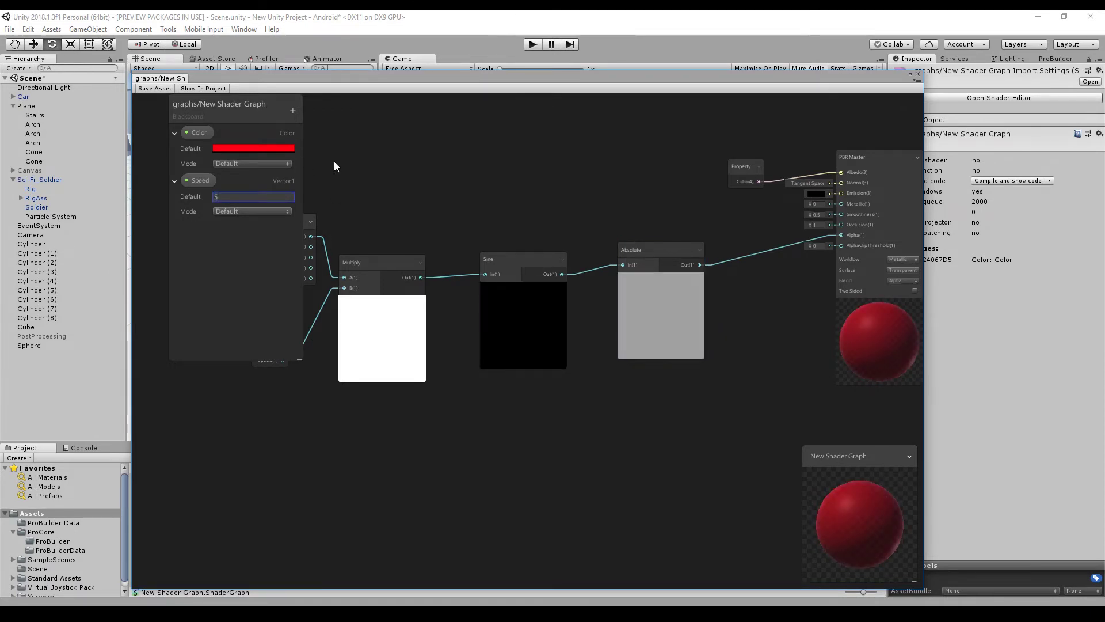
{"action": "scroll", "coordinate": [334, 161], "scroll_direction": "down", "scroll_amount": 1}
{"action": "middle_click_drag", "start_coordinate": [334, 162], "coordinate": [430, 160]}
{"action": "scroll", "coordinate": [540, 168], "scroll_direction": "down", "scroll_amount": 2}
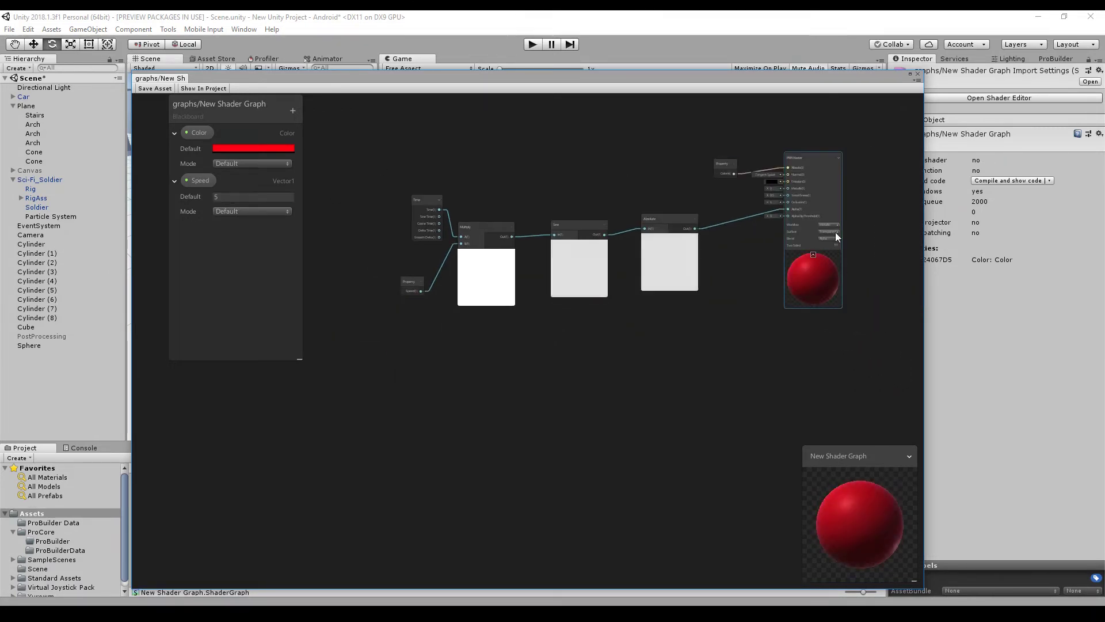
{"action": "middle_click_drag", "start_coordinate": [599, 183], "coordinate": [557, 204]}
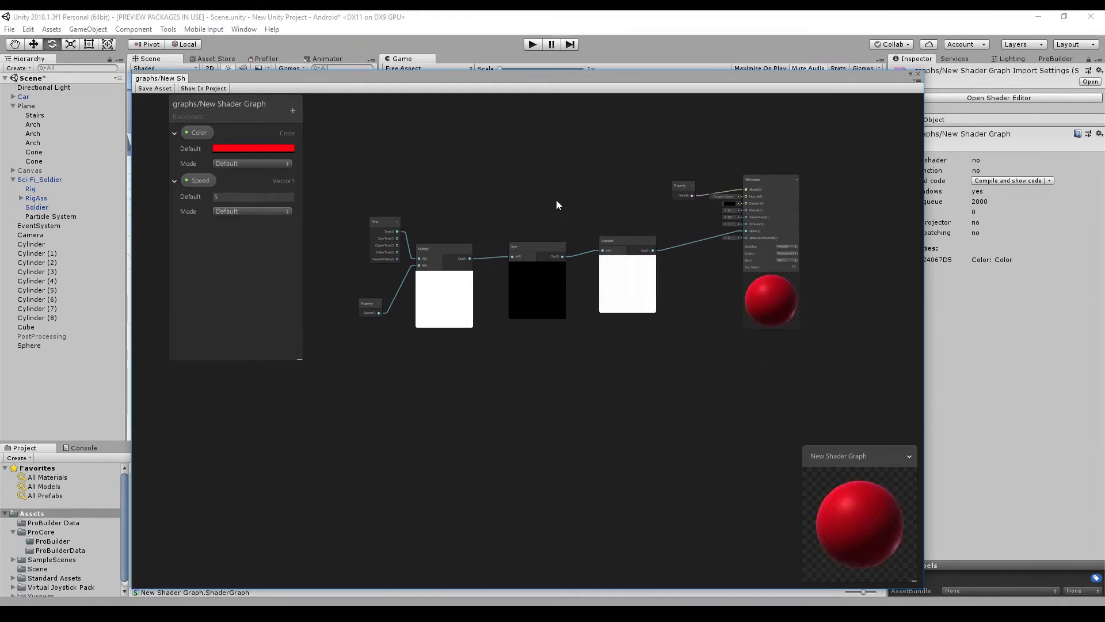
{"action": "left_click", "coordinate": [917, 73]}
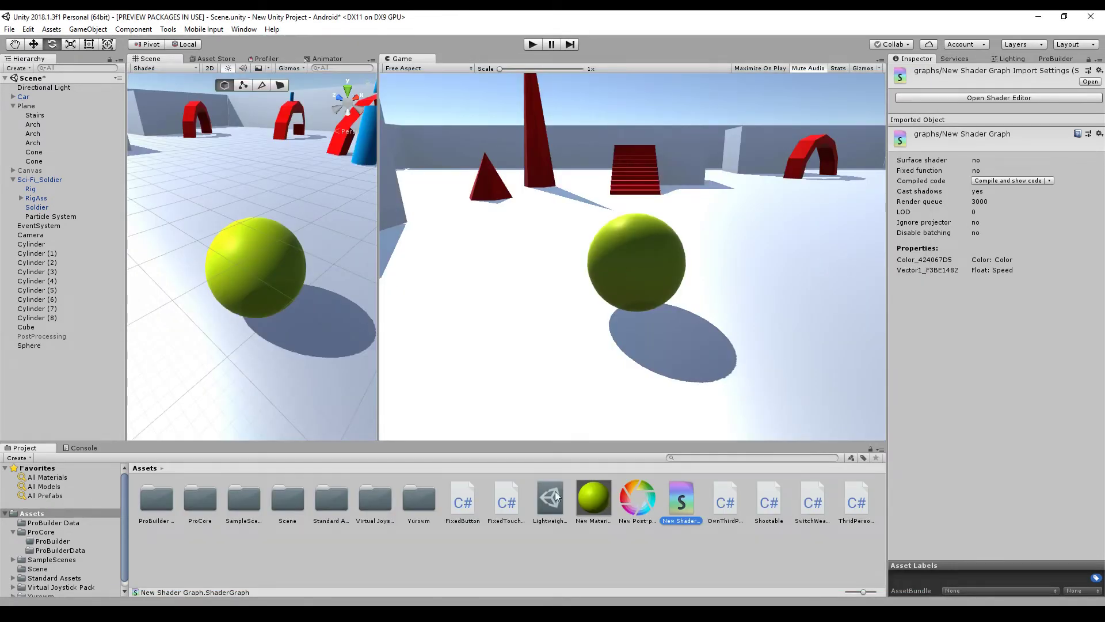
Select New Material, play the scene and steer the character near the sphere to check its pulsing transparency.
{"action": "left_click", "coordinate": [594, 498]}
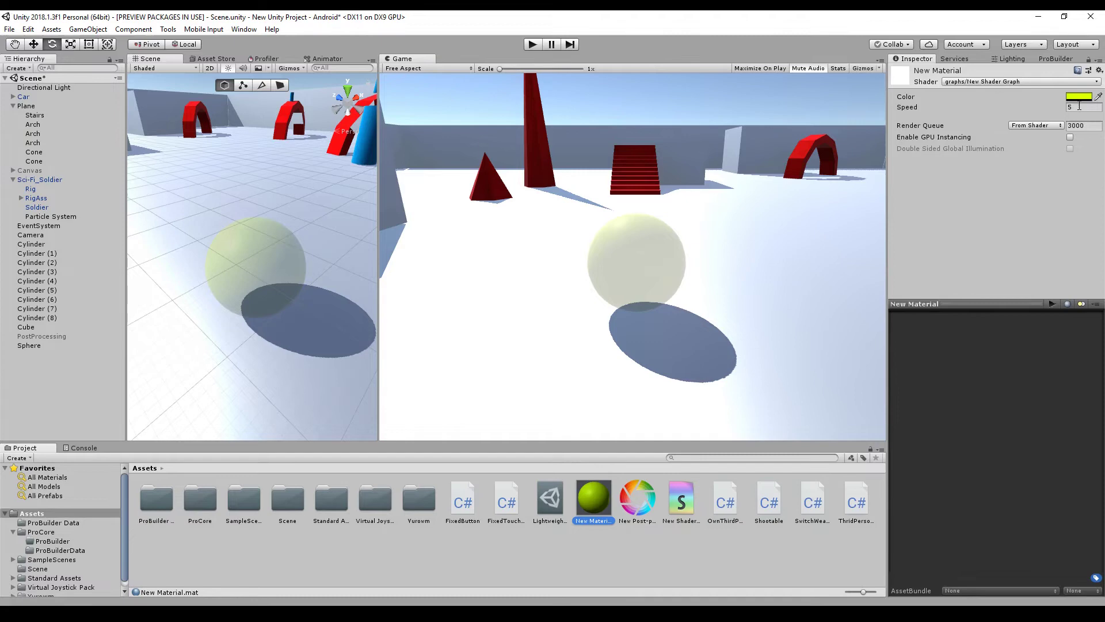
{"action": "left_click", "coordinate": [1079, 107]}
{"action": "key", "text": "ctrl+p"}
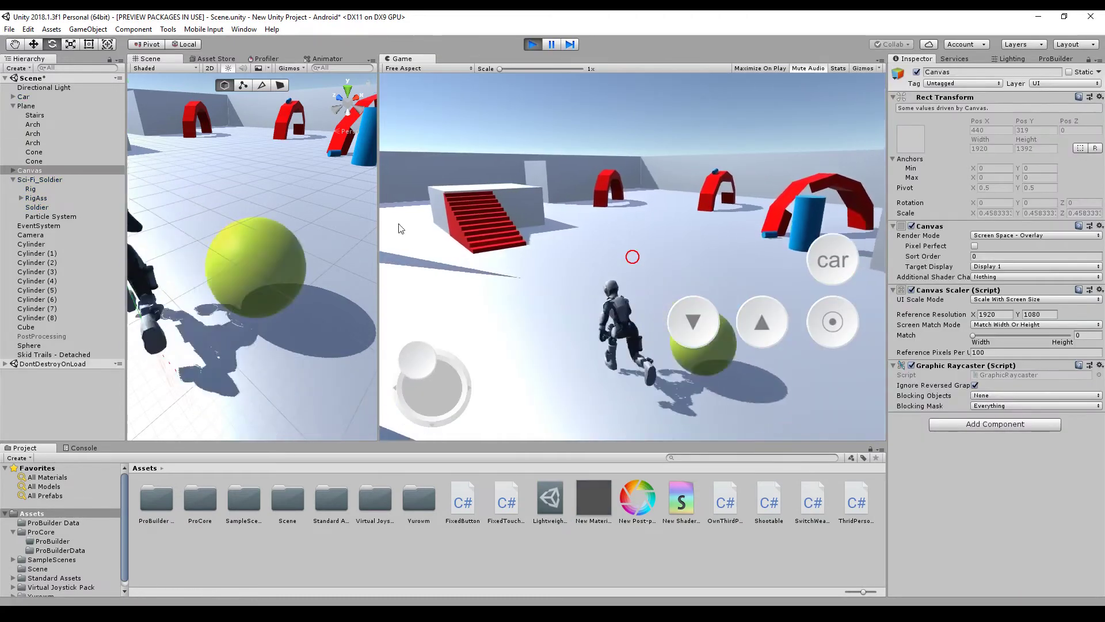
{"action": "left_click_drag", "start_coordinate": [412, 405], "coordinate": [448, 488]}
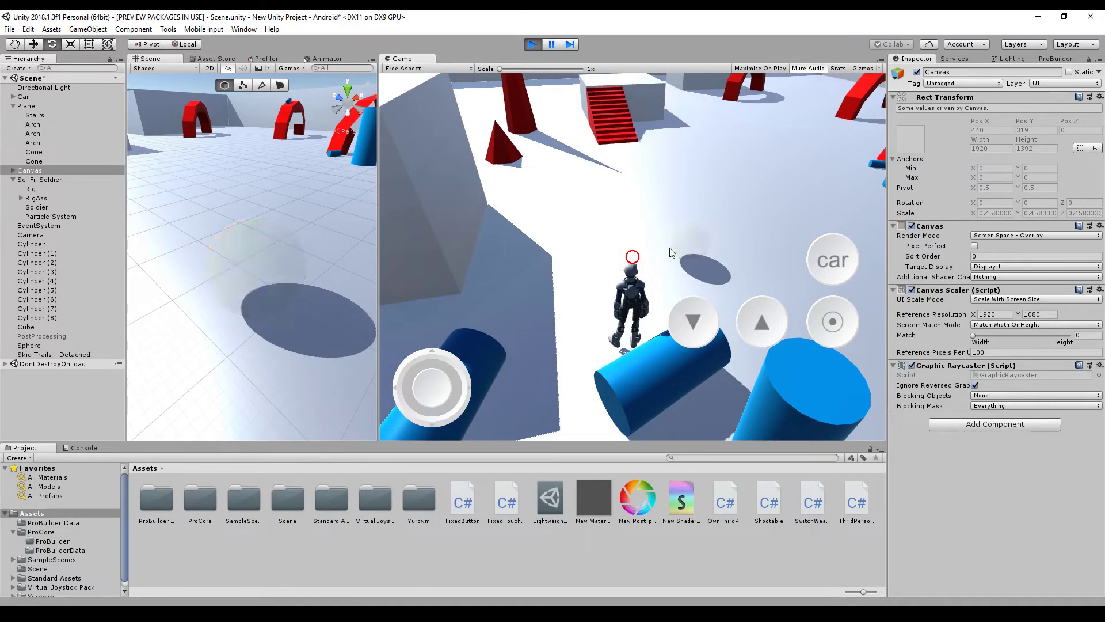
{"action": "left_click_drag", "start_coordinate": [432, 387], "coordinate": [274, 347]}
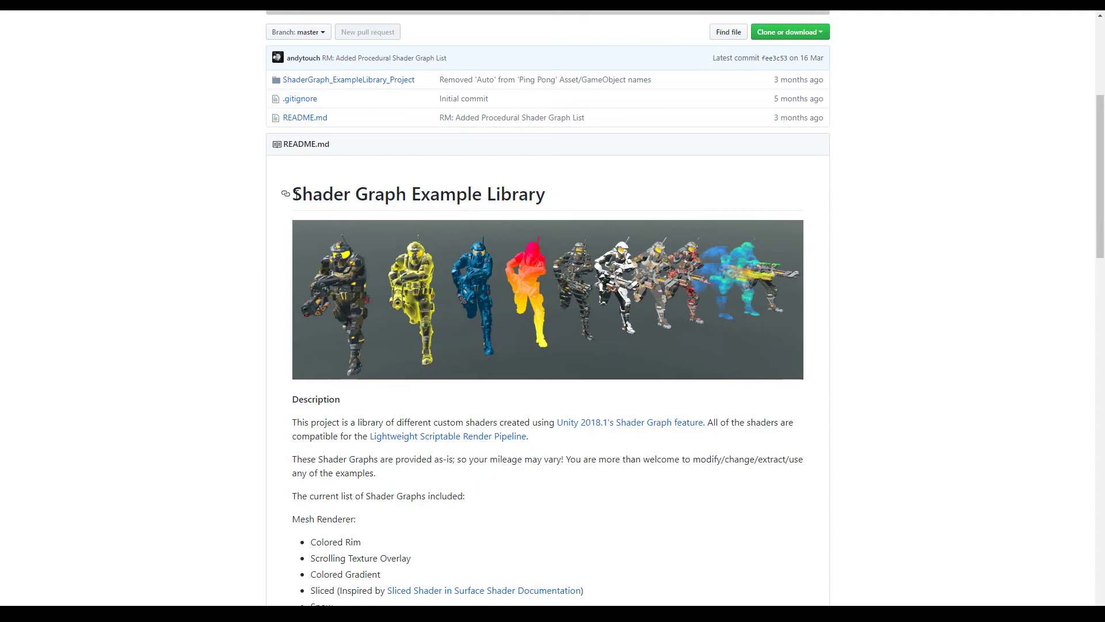
Examine the GitHub page of the Shader Graph Example Library, including its title, file list and list of included shader graphs.
{"action": "left_click_drag", "start_coordinate": [289, 194], "coordinate": [591, 197]}
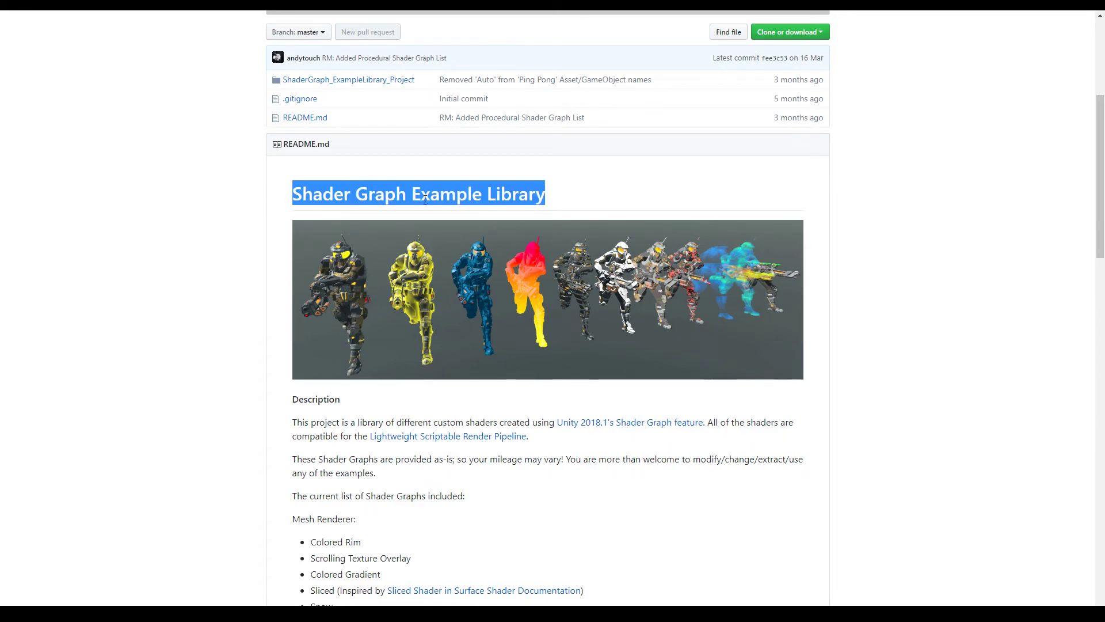
{"action": "left_click", "coordinate": [160, 258]}
{"action": "scroll", "coordinate": [32, 230], "scroll_direction": "up", "scroll_amount": 5}
{"action": "scroll", "coordinate": [144, 209], "scroll_direction": "down", "scroll_amount": 5}
{"action": "scroll", "coordinate": [772, 205], "scroll_direction": "up", "scroll_amount": 5}
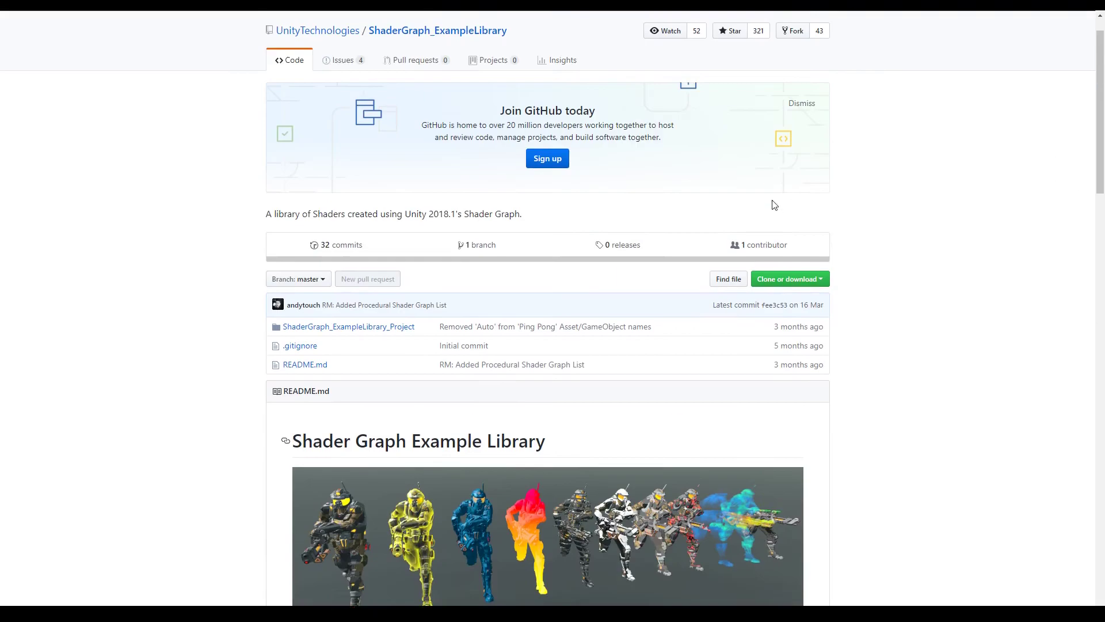
{"action": "scroll", "coordinate": [582, 200], "scroll_direction": "down", "scroll_amount": 7}
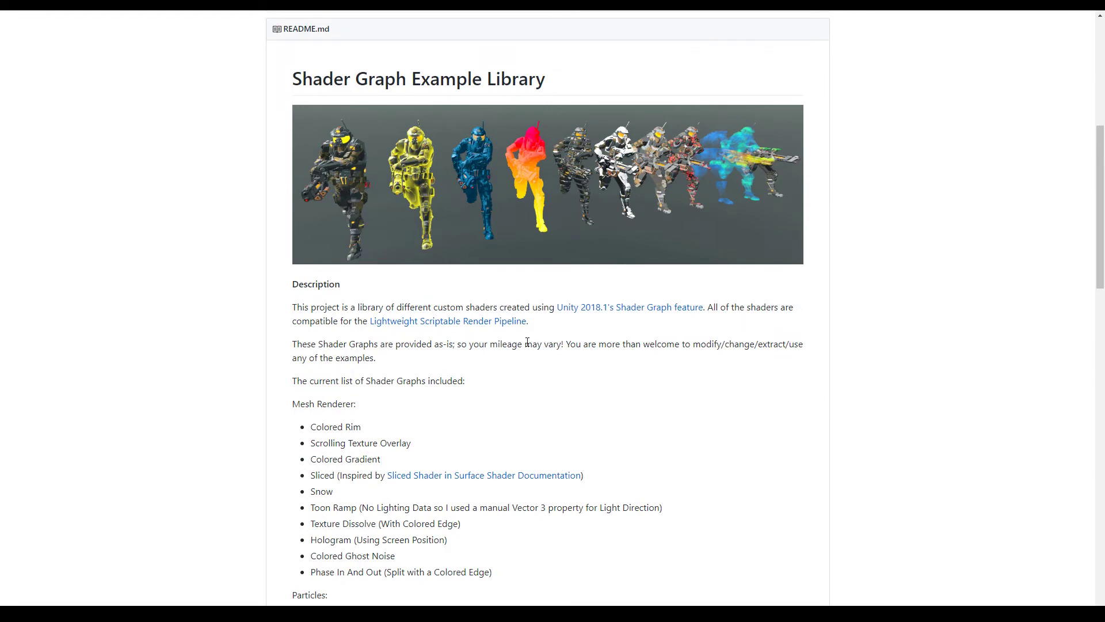
{"action": "scroll", "coordinate": [649, 144], "scroll_direction": "up", "scroll_amount": 4}
{"action": "scroll", "coordinate": [358, 253], "scroll_direction": "down", "scroll_amount": 4}
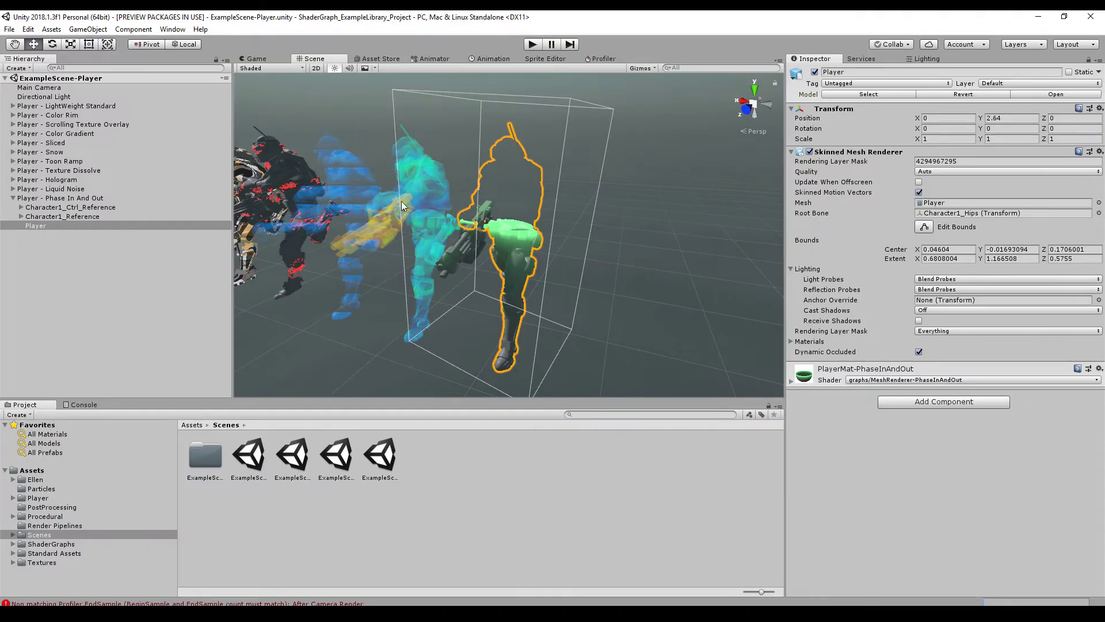
In the Unity example scene, expand the selected Player's PlayerMat-PhaseInAndOut material and set its Split Value to 0.24.
{"action": "middle_click_drag", "start_coordinate": [241, 216], "coordinate": [502, 246]}
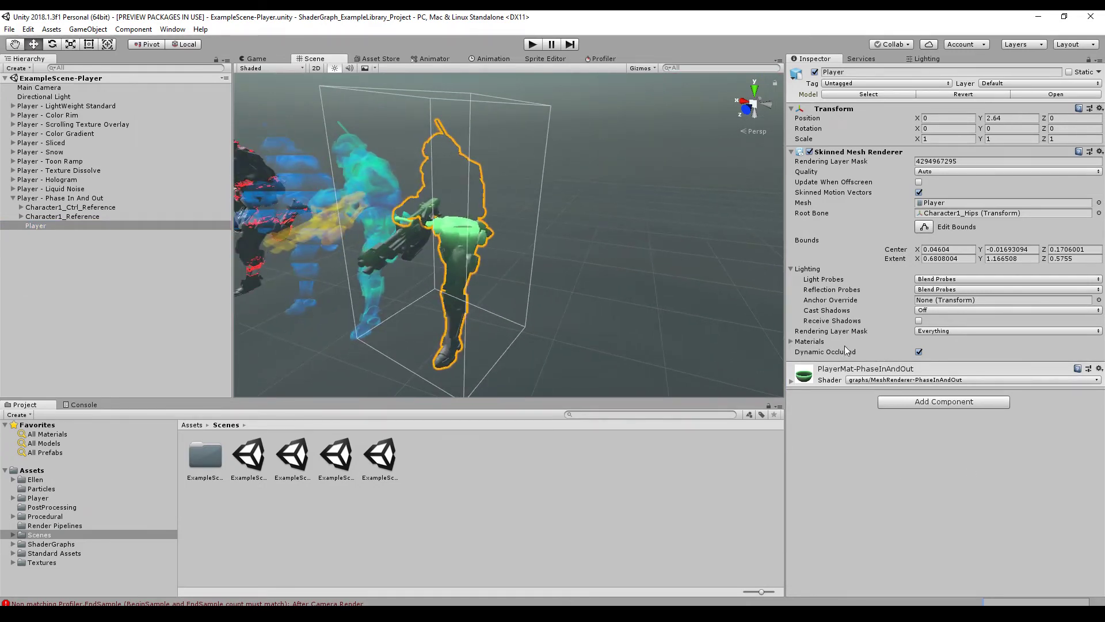
{"action": "left_click", "coordinate": [790, 380]}
{"action": "scroll", "coordinate": [880, 441], "scroll_direction": "down", "scroll_amount": 2}
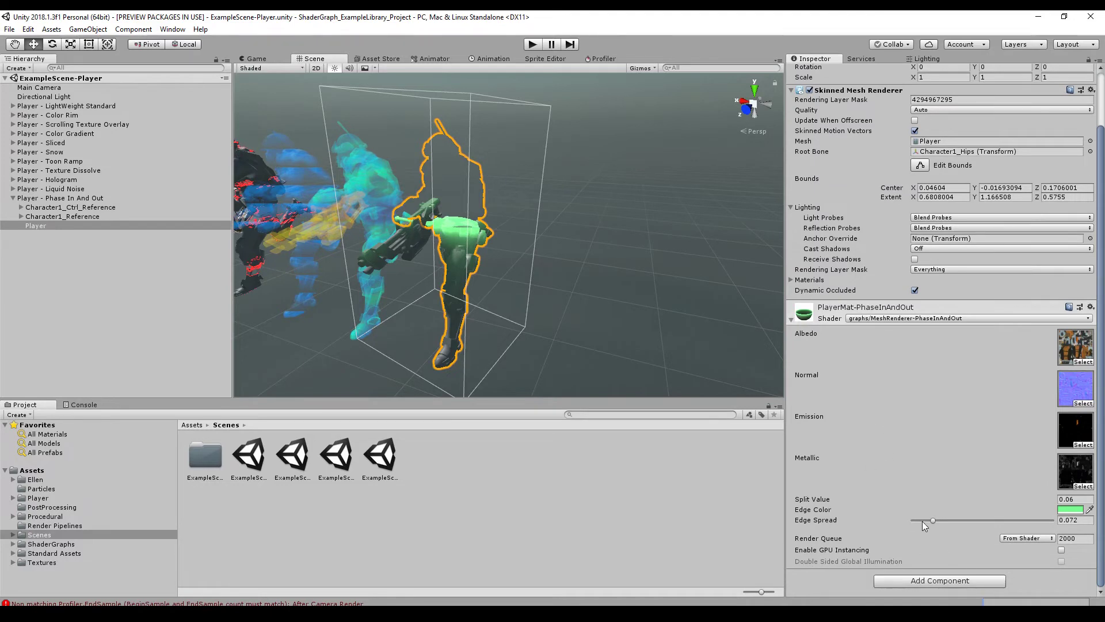
{"action": "mouse_move", "coordinate": [803, 500]}
{"action": "left_mouse_down"}
{"action": "mouse_move", "coordinate": [831, 506]}
{"action": "mouse_move", "coordinate": [815, 505]}
{"action": "left_mouse_up"}
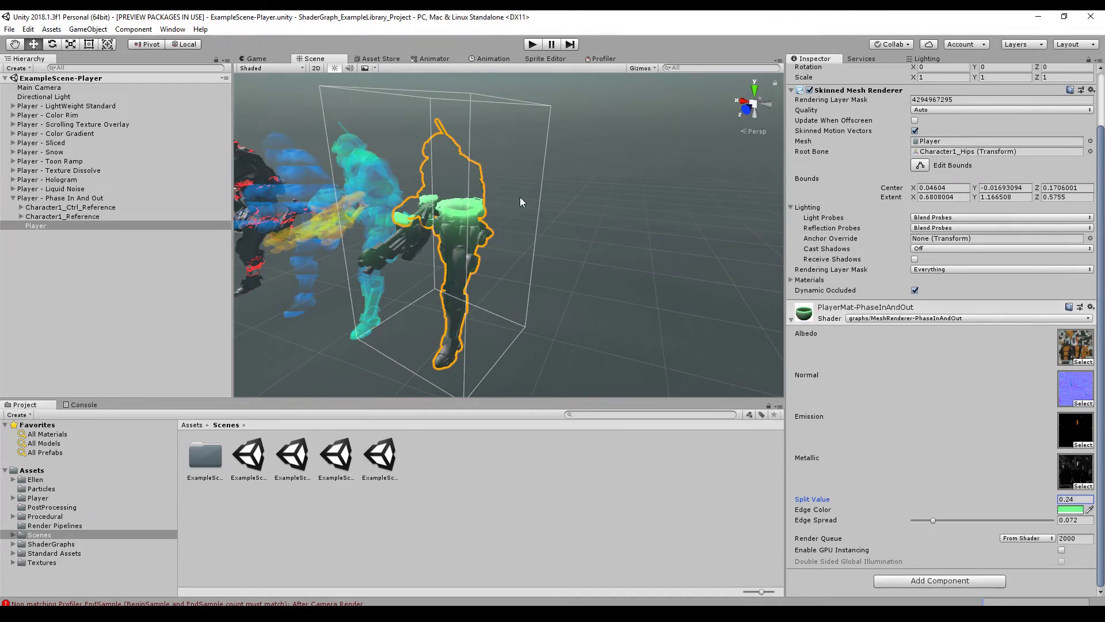
{"action": "left_click", "coordinate": [890, 319]}
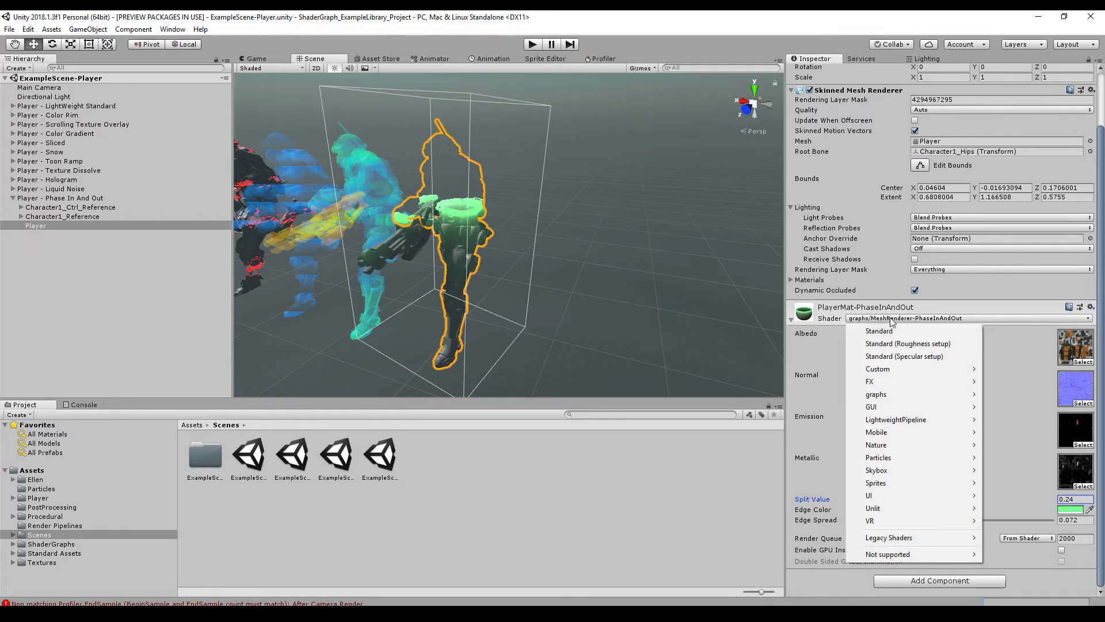
{"action": "left_click", "coordinate": [809, 319]}
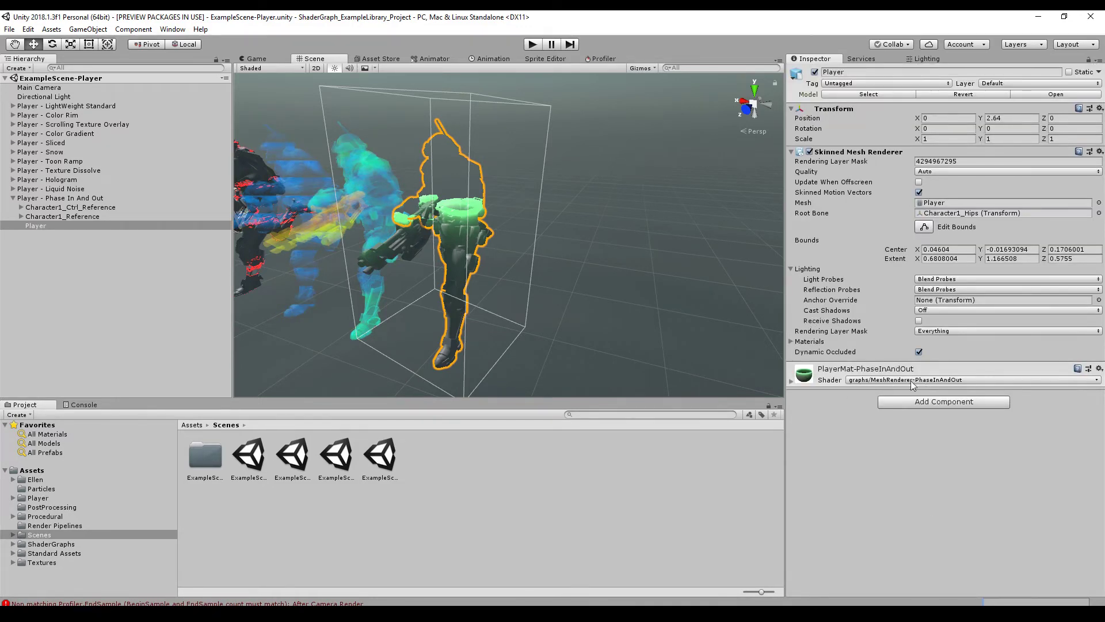
Search the project assets for "inandou" and open the MeshRenderer-PhaseInAndOut shader graph in a maximized window.
{"action": "left_click", "coordinate": [625, 415]}
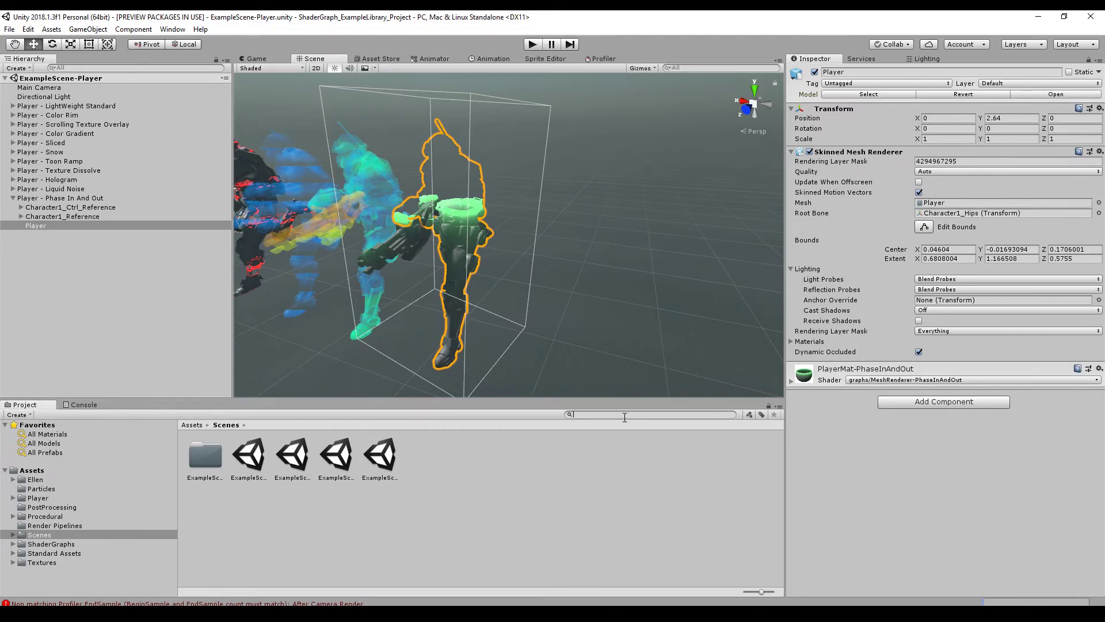
{"action": "type", "text": "inandou"}
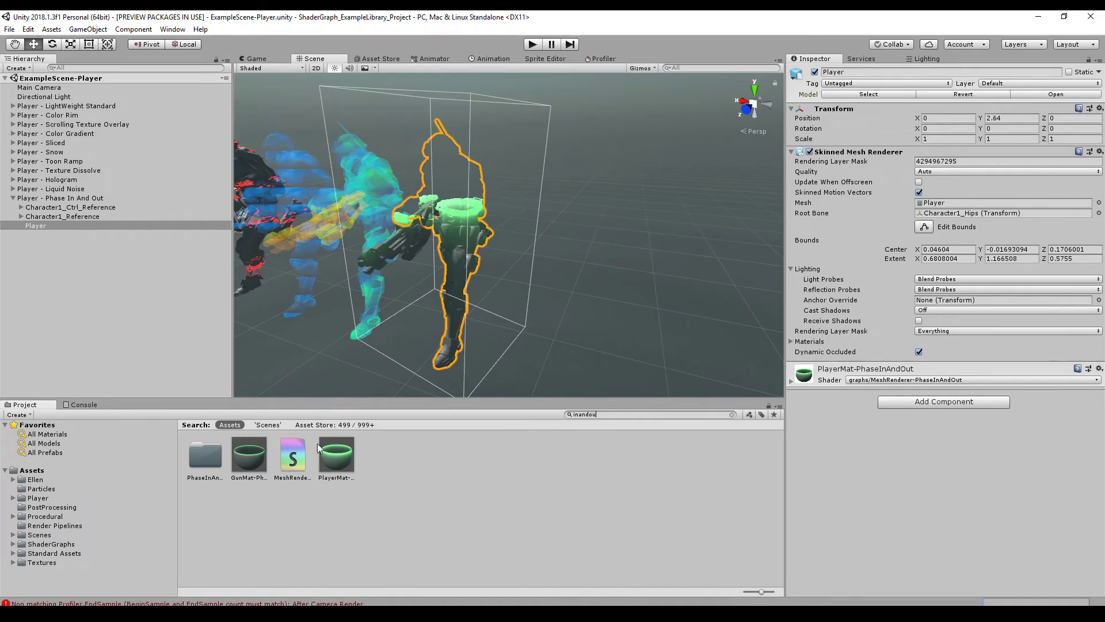
{"action": "double_click", "coordinate": [294, 464]}
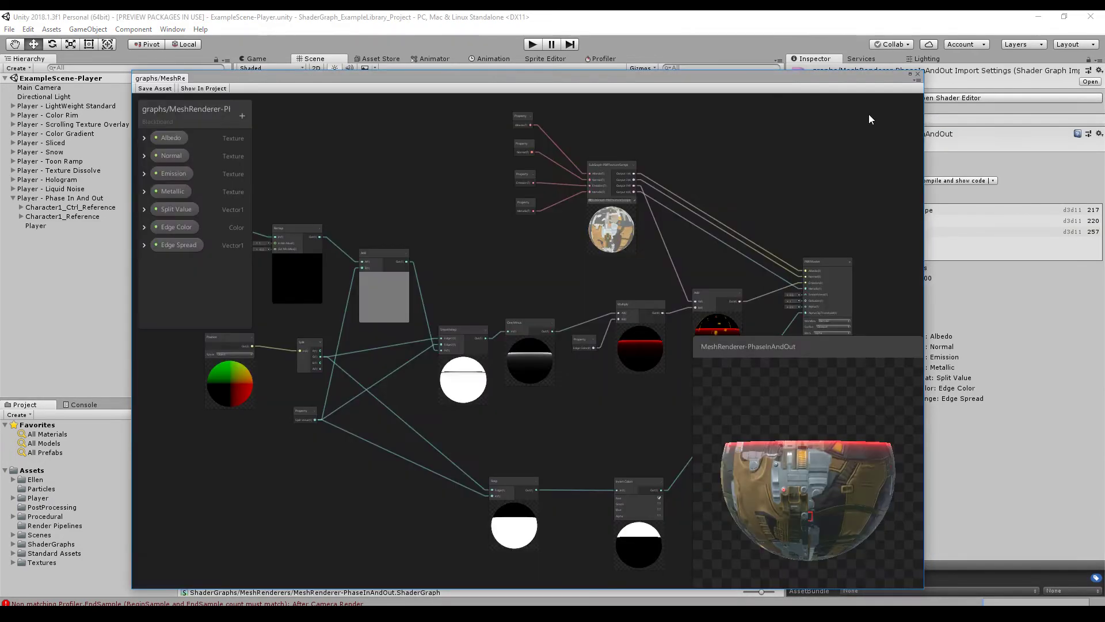
{"action": "left_click", "coordinate": [910, 74]}
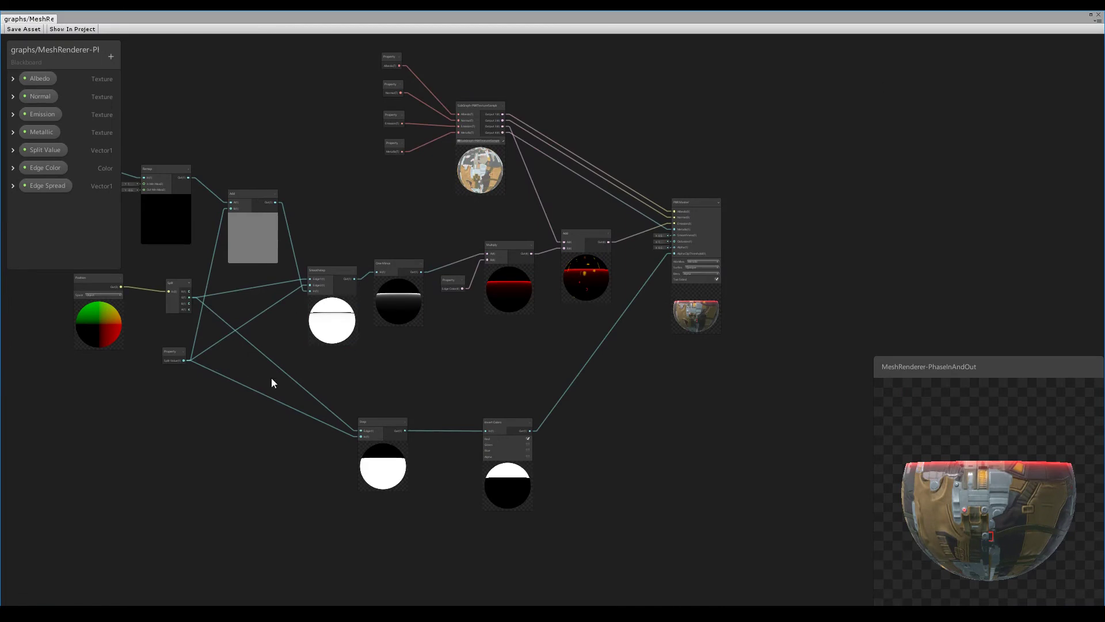
Expand the Split Value property on the blackboard and set its default to 0.5.
{"action": "middle_click_drag", "start_coordinate": [416, 357], "coordinate": [510, 389]}
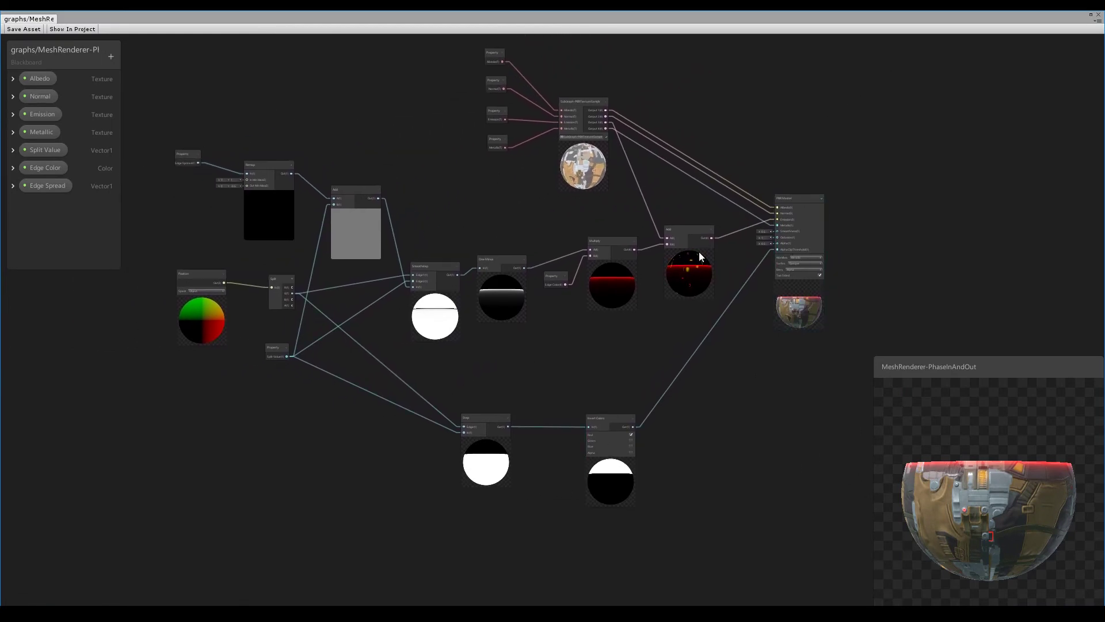
{"action": "left_click", "coordinate": [13, 150]}
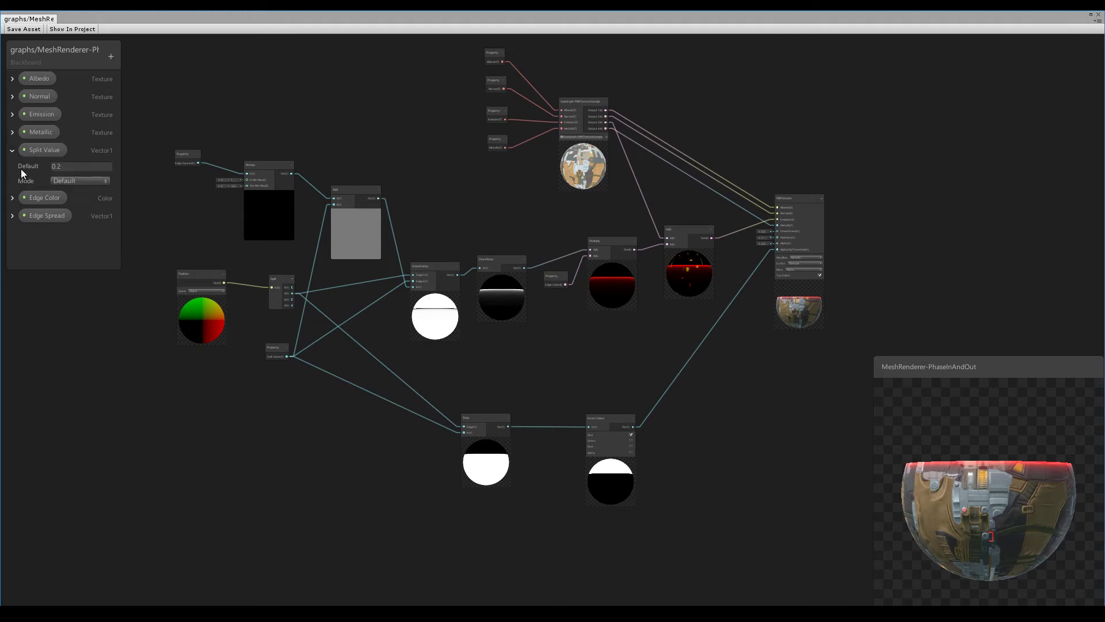
{"action": "left_click", "coordinate": [77, 165]}
{"action": "type", "text": "0.5"}
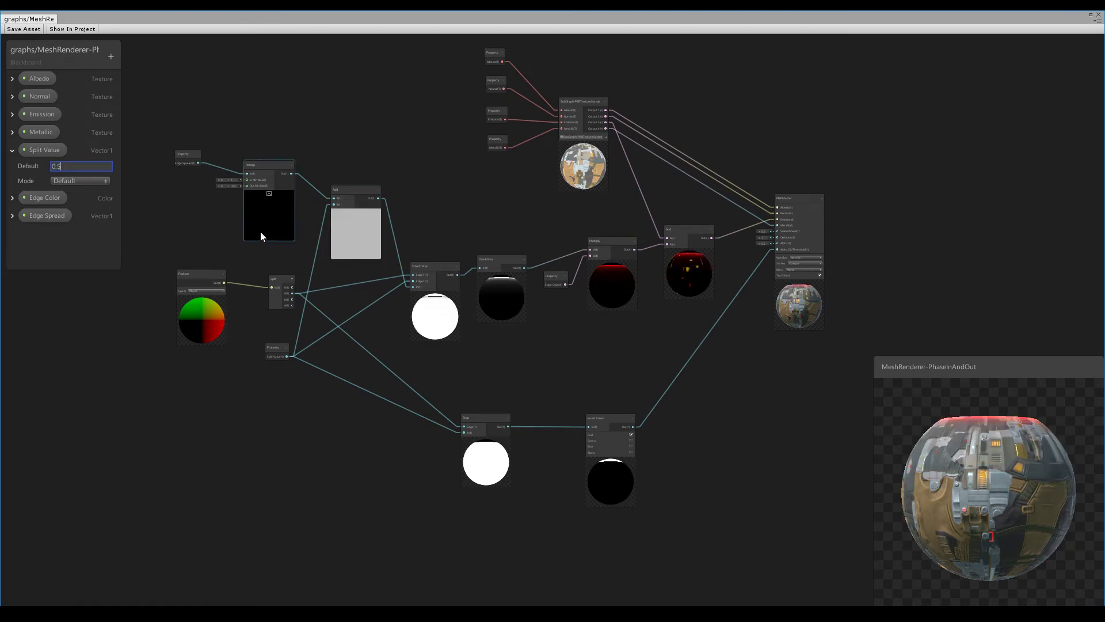
Inspect the Remap, Position, Split and Split Value nodes, and move the Step node up and left, closer to the Split Value node.
{"action": "middle_click_drag", "start_coordinate": [260, 231], "coordinate": [291, 252]}
{"action": "scroll", "coordinate": [385, 278], "scroll_direction": "up", "scroll_amount": 4}
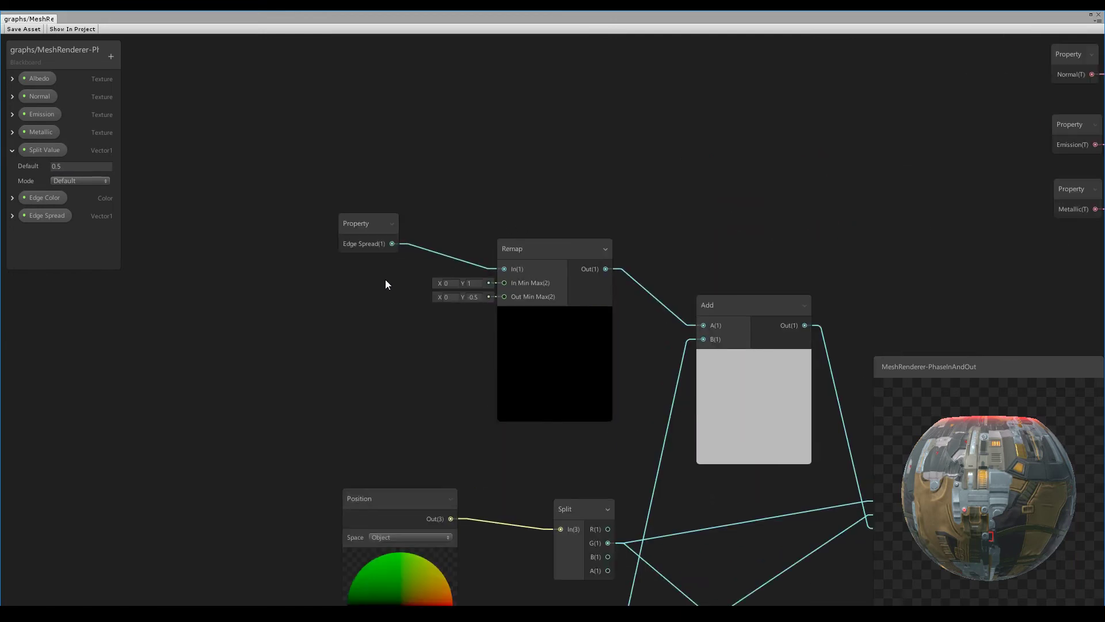
{"action": "middle_click_drag", "start_coordinate": [438, 409], "coordinate": [413, 213]}
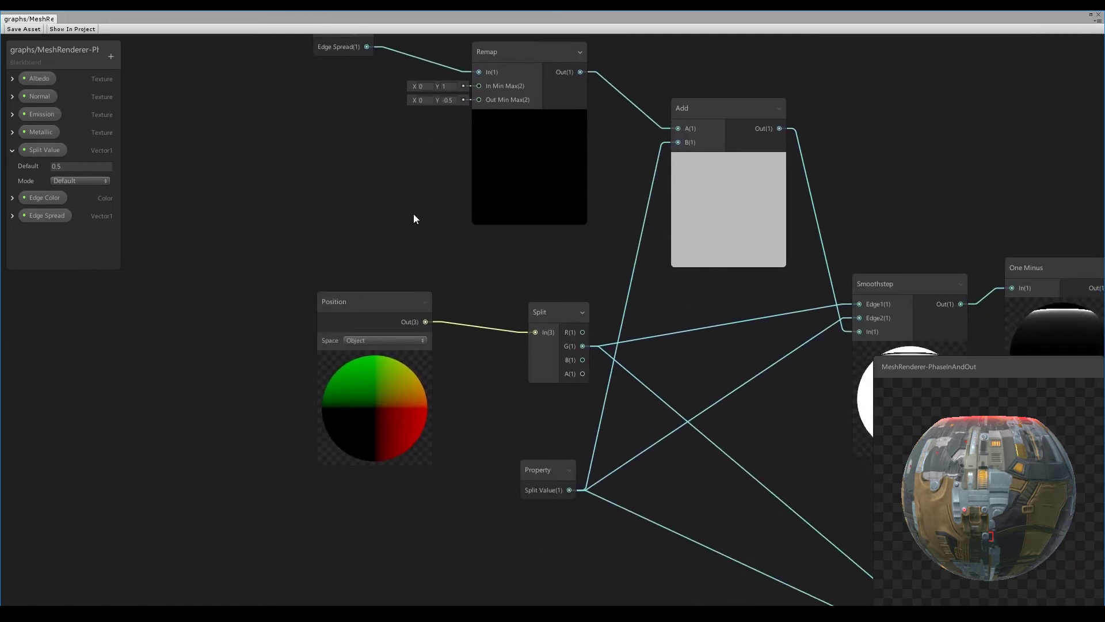
{"action": "middle_click_drag", "start_coordinate": [542, 592], "coordinate": [357, 420]}
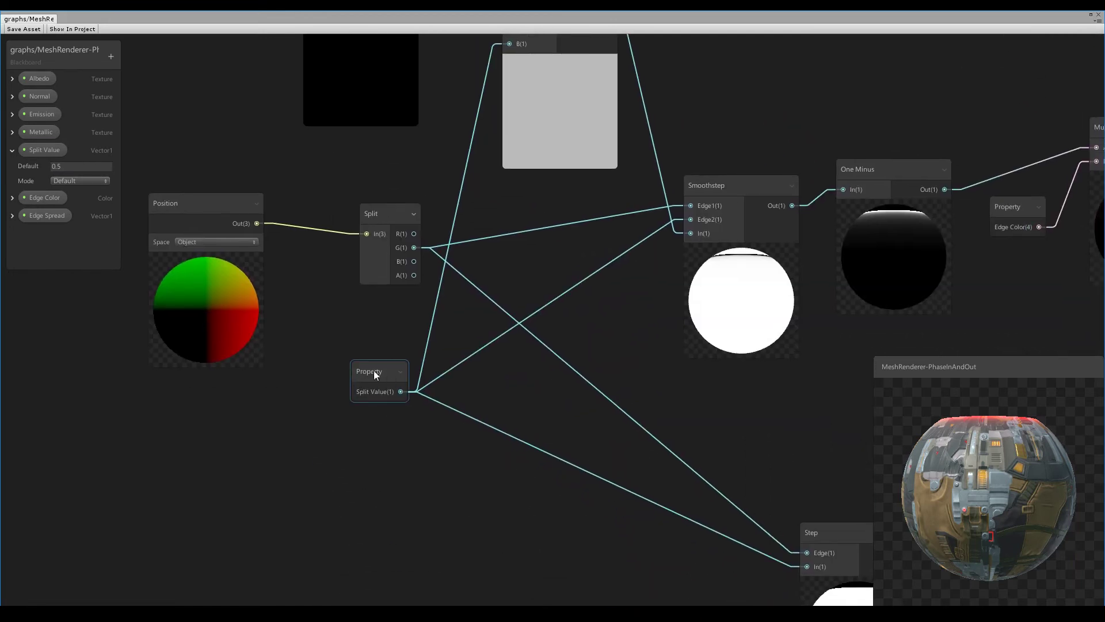
{"action": "middle_click_drag", "start_coordinate": [375, 373], "coordinate": [321, 425]}
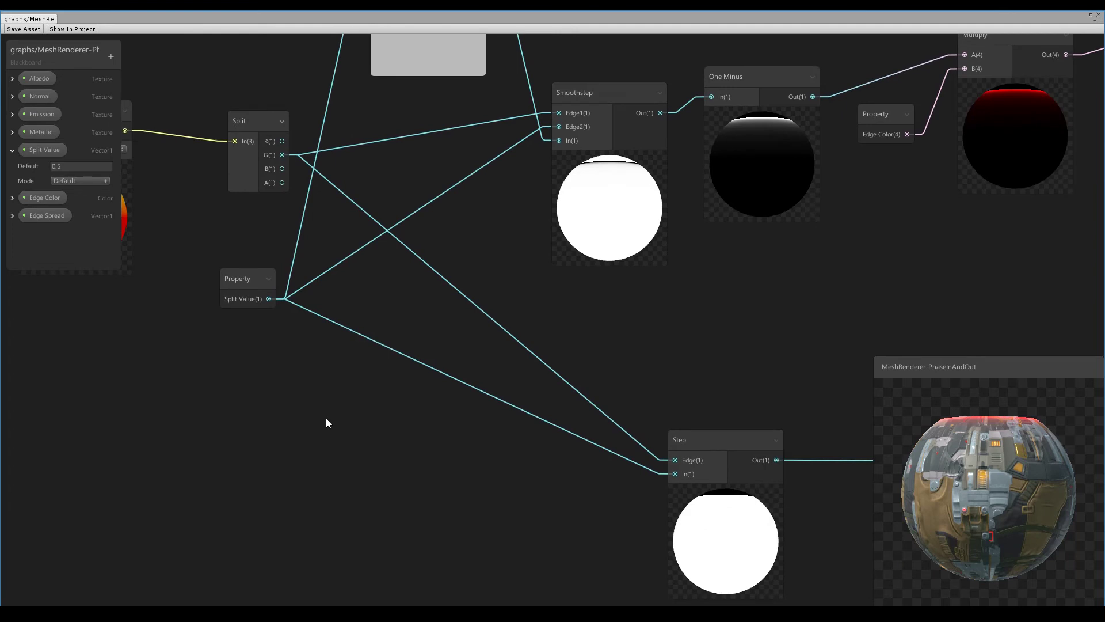
{"action": "left_click_drag", "start_coordinate": [702, 441], "coordinate": [633, 345]}
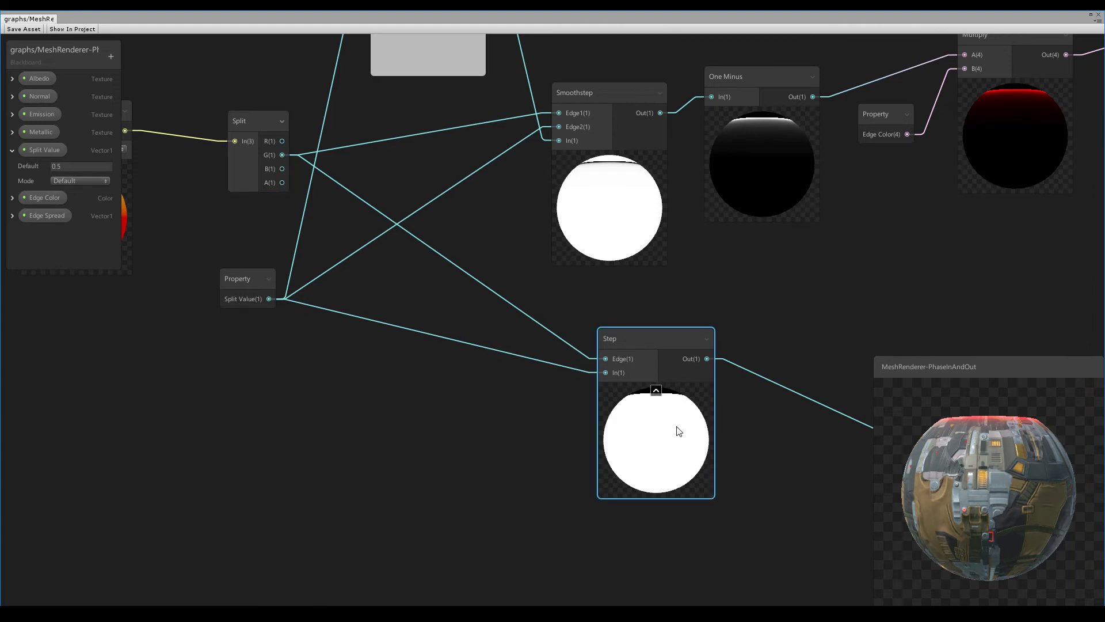
Try 0.8 as the Split Value property's default, and set it to 0.1.
{"action": "left_click_drag", "start_coordinate": [56, 166], "coordinate": [76, 164]}
{"action": "type", "text": "8"}
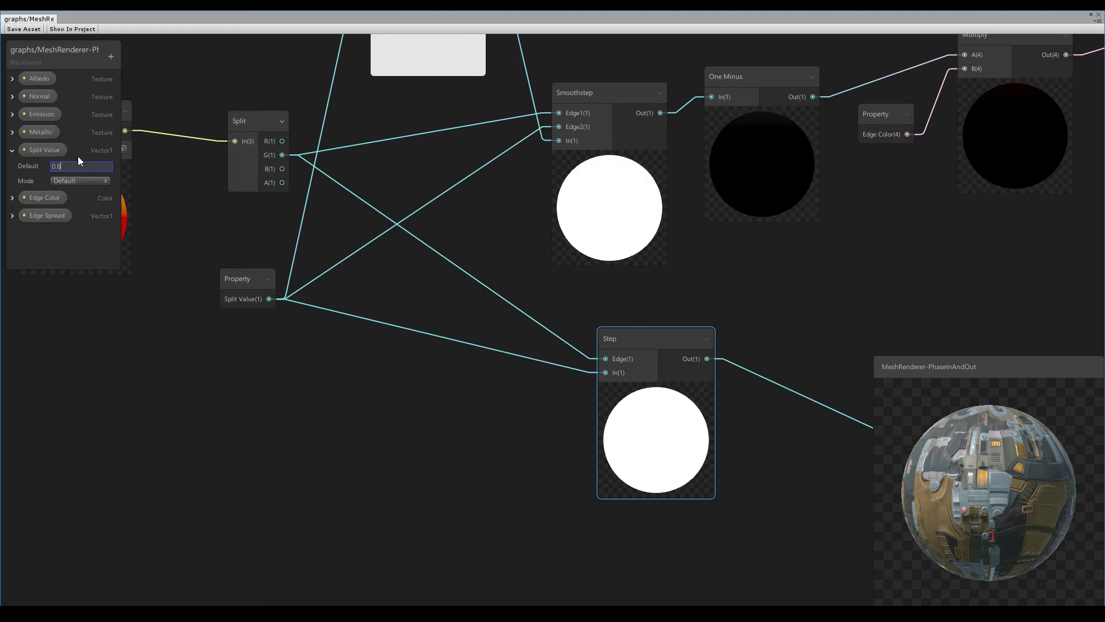
{"action": "left_click_drag", "start_coordinate": [58, 166], "coordinate": [88, 168]}
{"action": "type", "text": "1"}
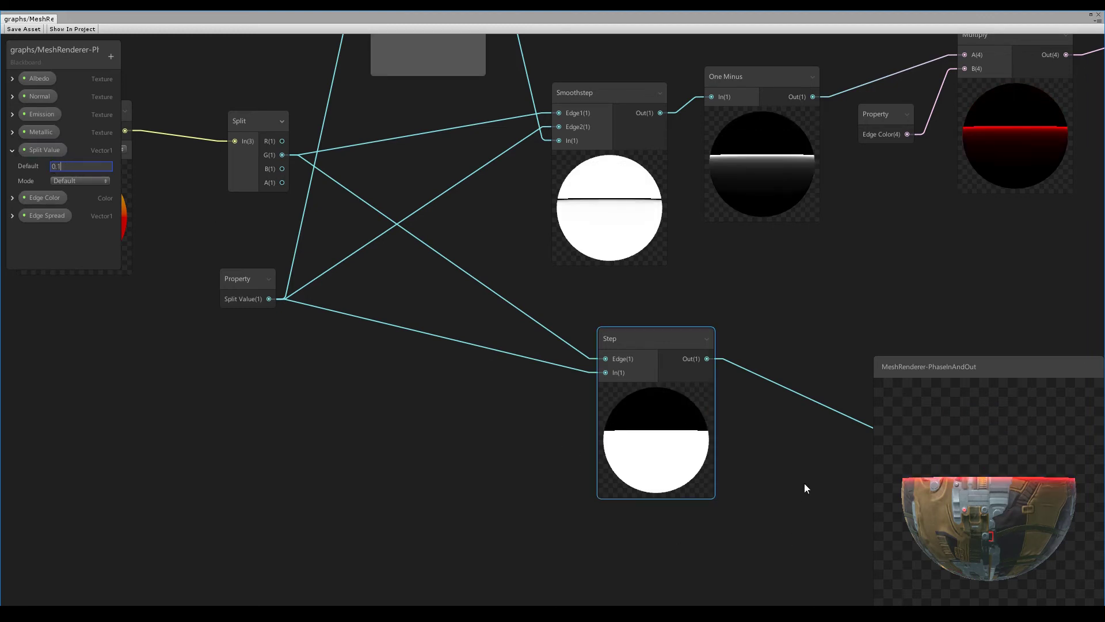
Follow the Step output through the Invert Colors node to the PBR Master's AlphaClipThreshold input.
{"action": "middle_click_drag", "start_coordinate": [798, 488], "coordinate": [432, 503]}
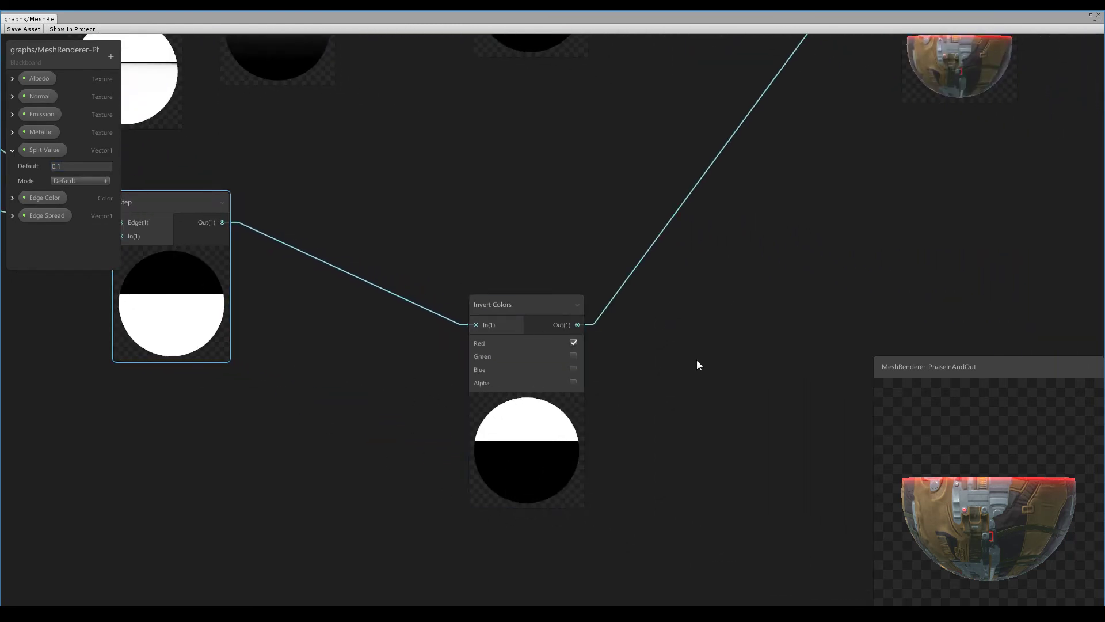
{"action": "middle_click_drag", "start_coordinate": [697, 363], "coordinate": [530, 498]}
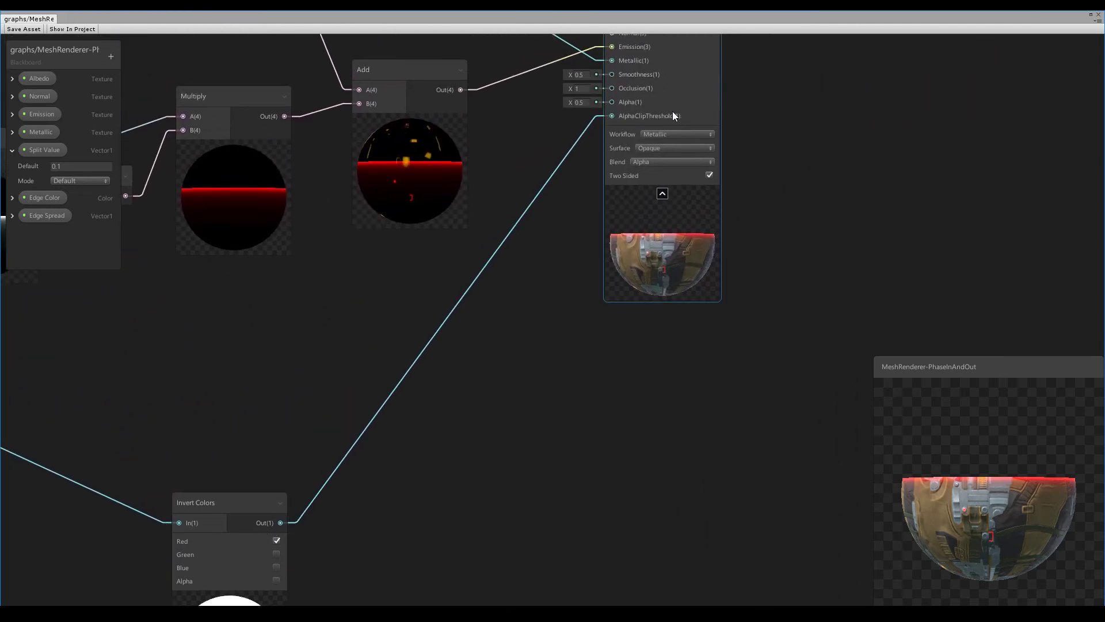
{"action": "middle_click_drag", "start_coordinate": [453, 438], "coordinate": [528, 383]}
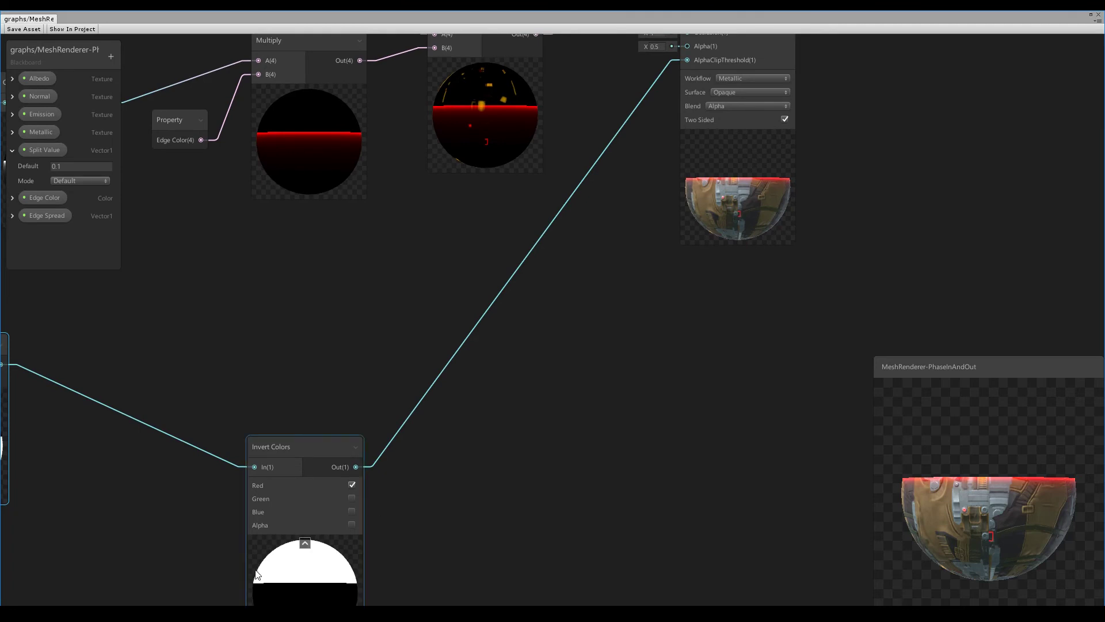
Trace the Smoothstep output through One Minus to the Multiply node, and move the Edge Color property node slightly lower.
{"action": "left_click", "coordinate": [609, 143]}
{"action": "left_click", "coordinate": [773, 180]}
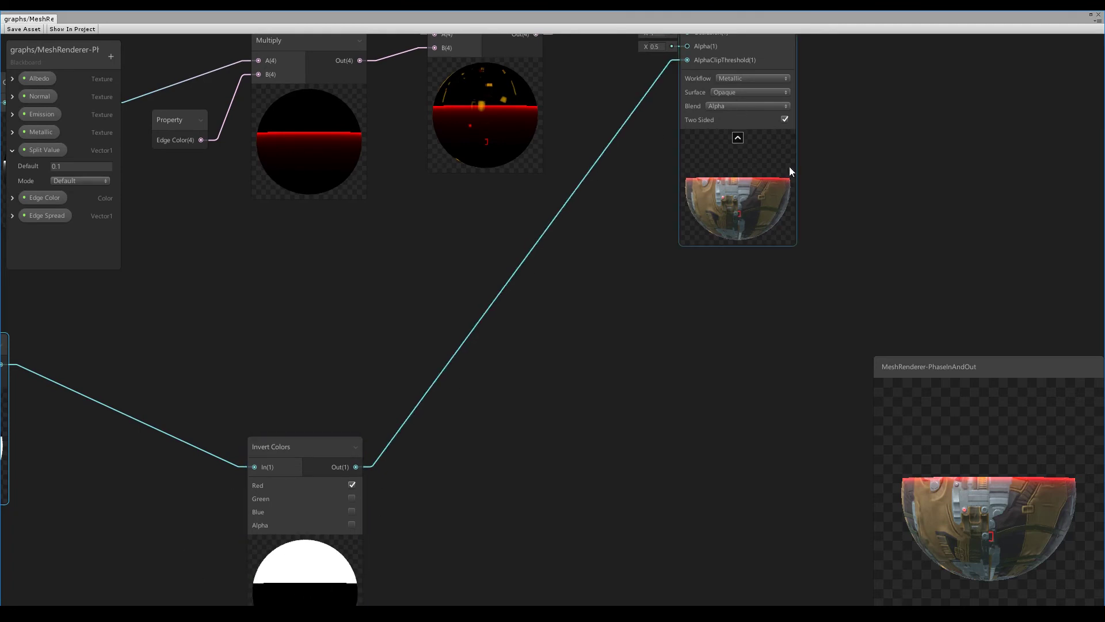
{"action": "middle_click_drag", "start_coordinate": [355, 236], "coordinate": [965, 218]}
{"action": "middle_click_drag", "start_coordinate": [760, 233], "coordinate": [795, 279]}
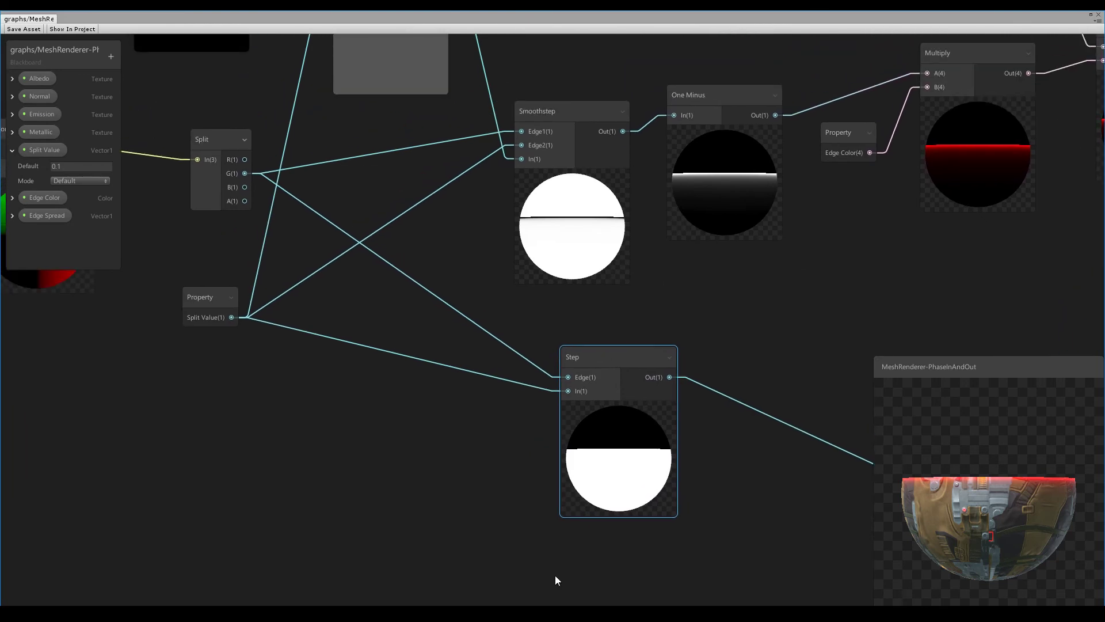
{"action": "middle_click_drag", "start_coordinate": [456, 278], "coordinate": [302, 410]}
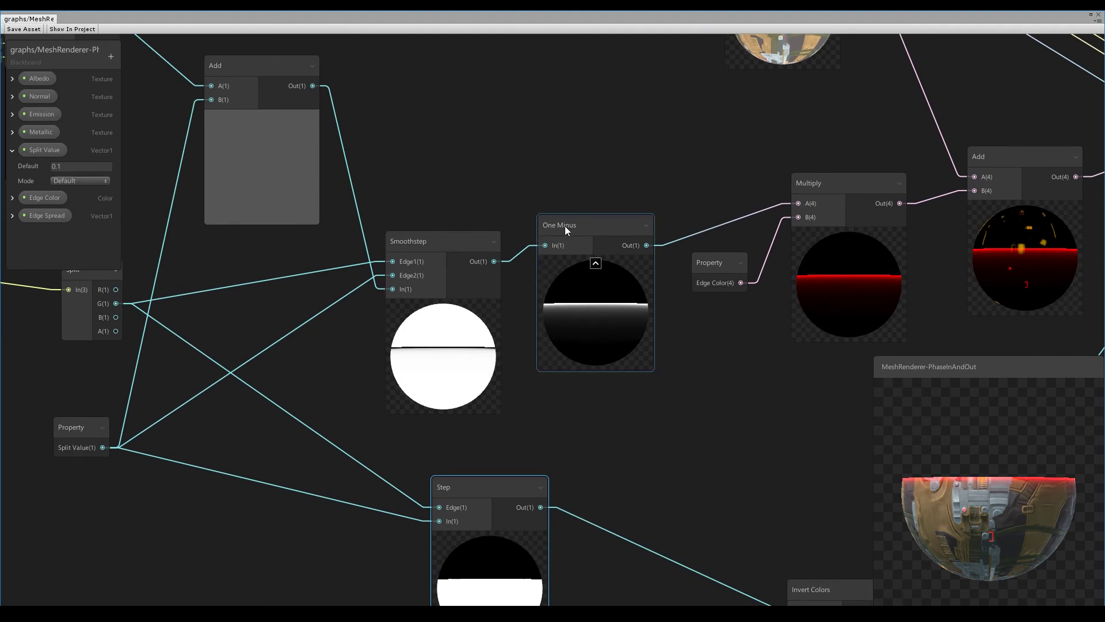
{"action": "middle_click_drag", "start_coordinate": [694, 374], "coordinate": [466, 390]}
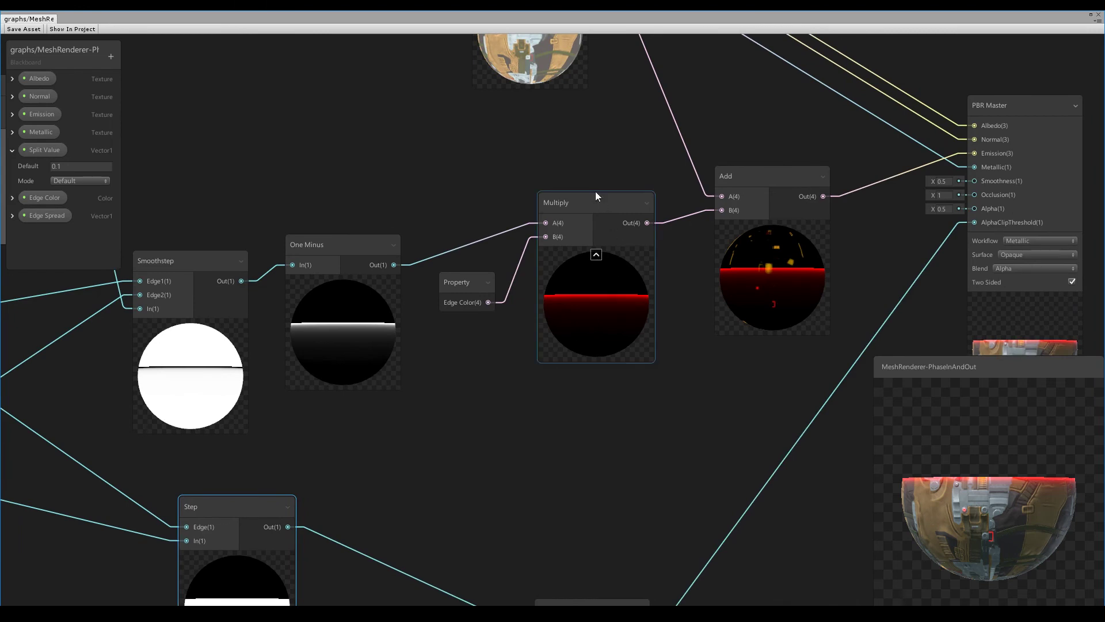
{"action": "left_click_drag", "start_coordinate": [465, 281], "coordinate": [470, 342]}
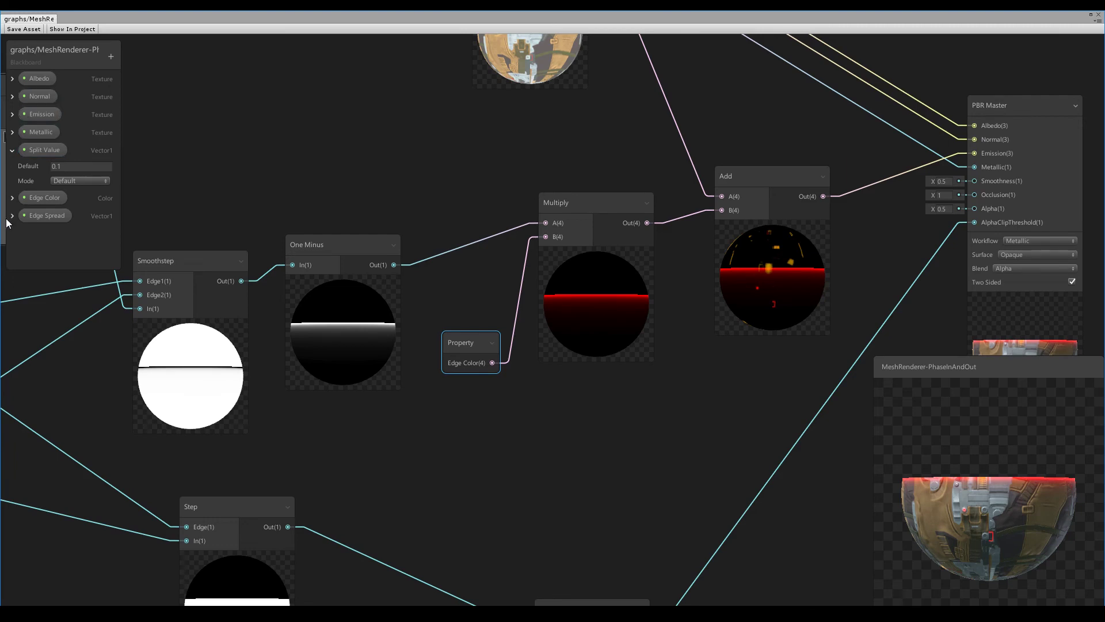
Expand the Edge Color property on the blackboard and set its default color to cyan.
{"action": "left_click", "coordinate": [12, 198]}
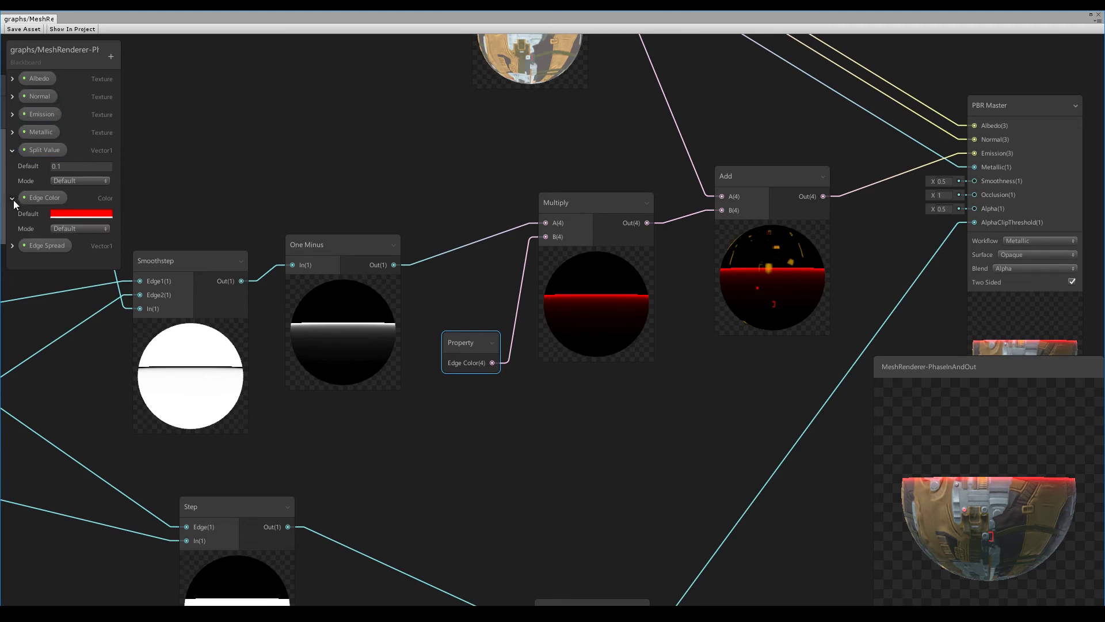
{"action": "left_click", "coordinate": [83, 214]}
{"action": "left_click_drag", "start_coordinate": [125, 218], "coordinate": [36, 178]}
{"action": "left_click", "coordinate": [515, 471]}
{"action": "left_click", "coordinate": [575, 254]}
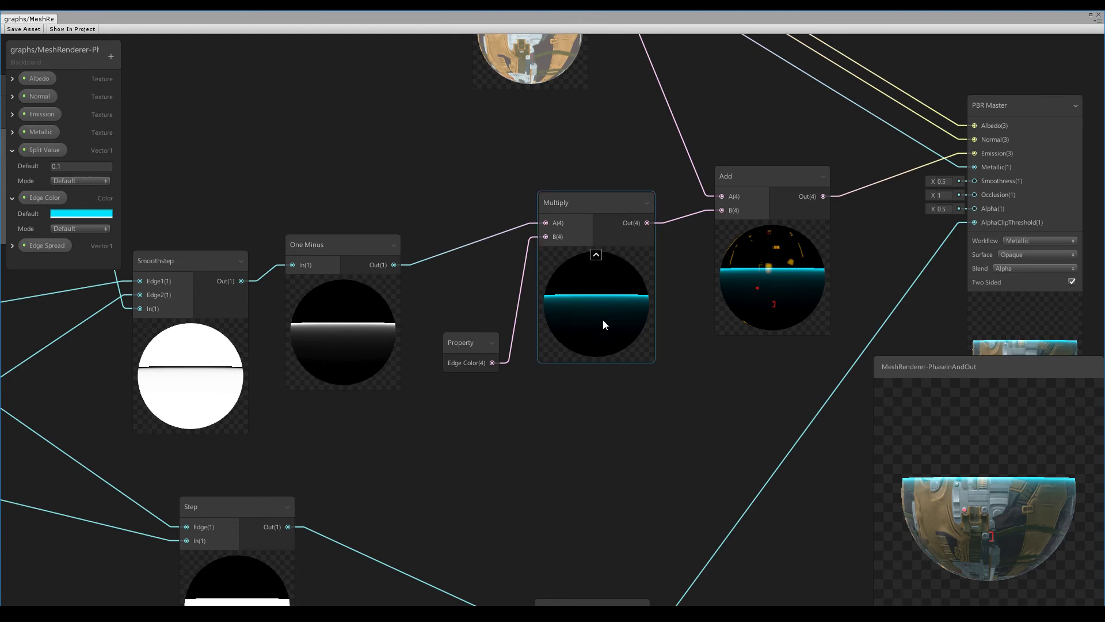
Move the Albedo, Normal, Emission and Metallic property nodes up and closer to the SubGraph-PBRTextureSample node, and shift that node up.
{"action": "middle_click_drag", "start_coordinate": [688, 430], "coordinate": [516, 506]}
{"action": "middle_click_drag", "start_coordinate": [486, 229], "coordinate": [363, 316]}
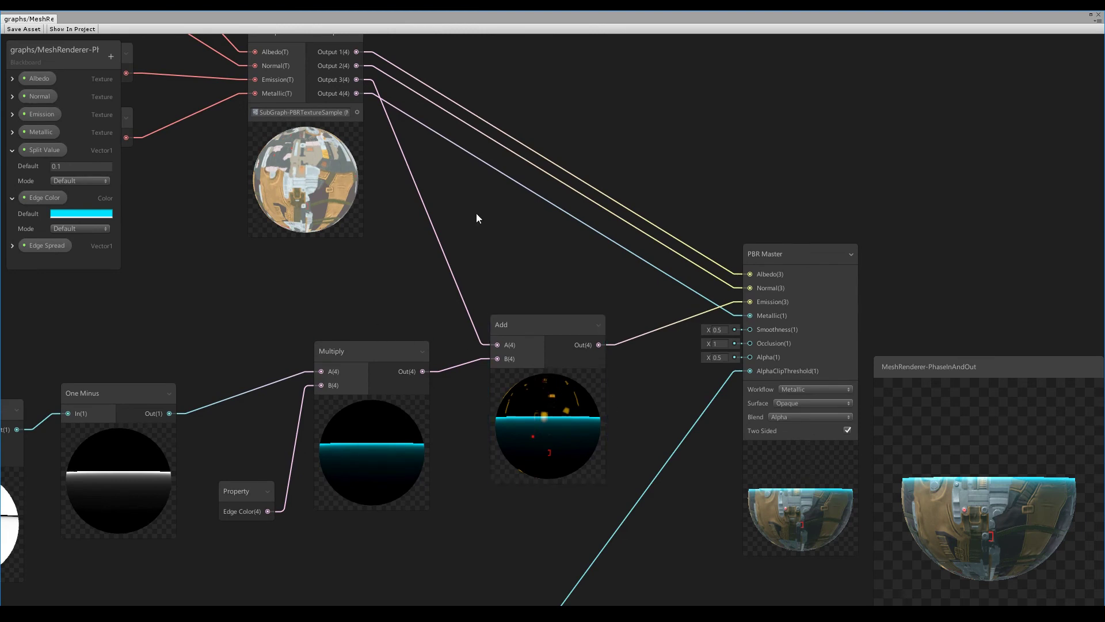
{"action": "middle_click_drag", "start_coordinate": [497, 232], "coordinate": [503, 288]}
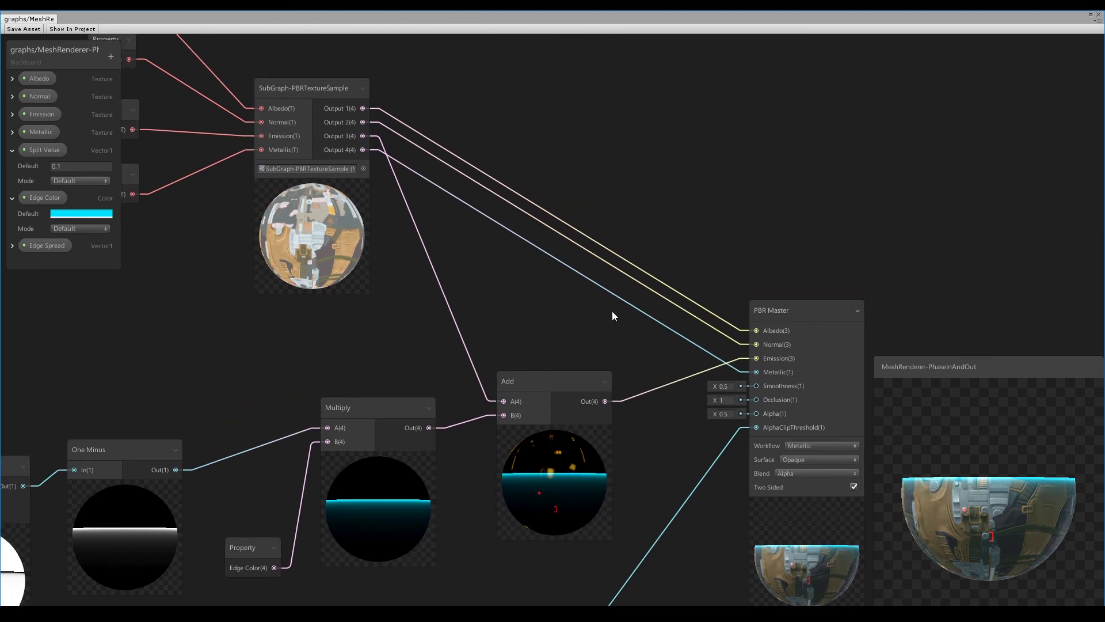
{"action": "middle_click_drag", "start_coordinate": [612, 311], "coordinate": [421, 229]}
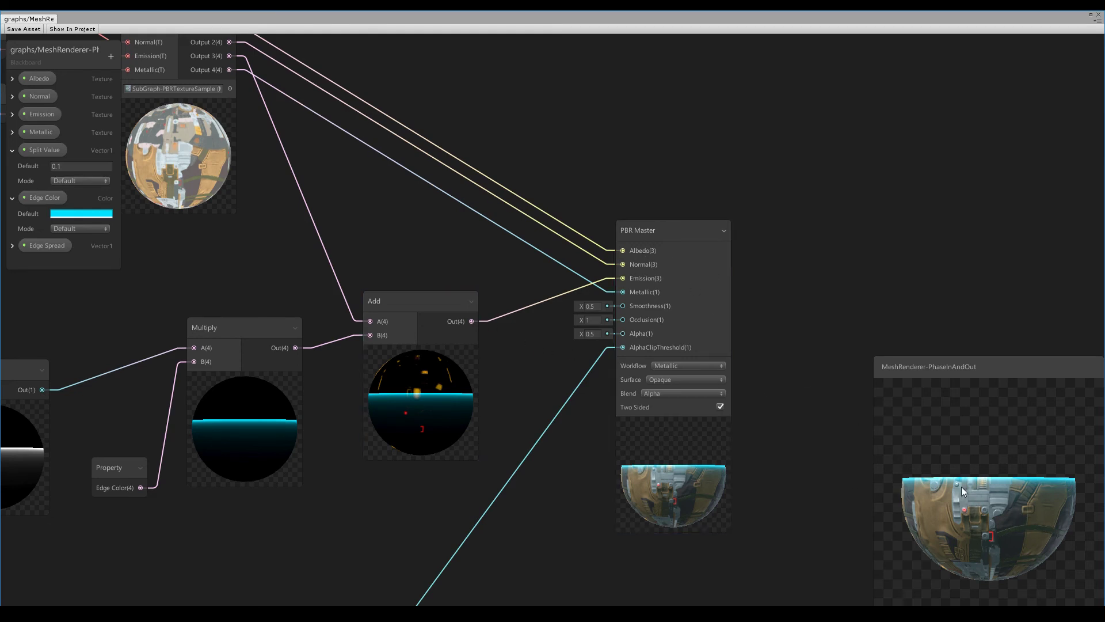
{"action": "middle_click_drag", "start_coordinate": [401, 215], "coordinate": [623, 298]}
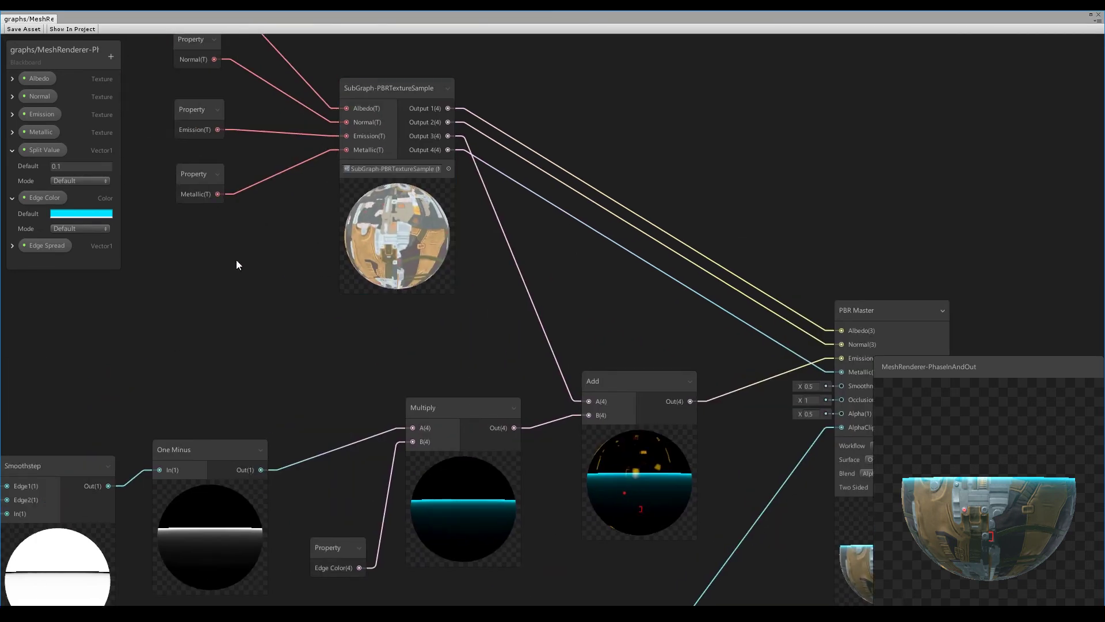
{"action": "middle_click_drag", "start_coordinate": [237, 261], "coordinate": [330, 362]}
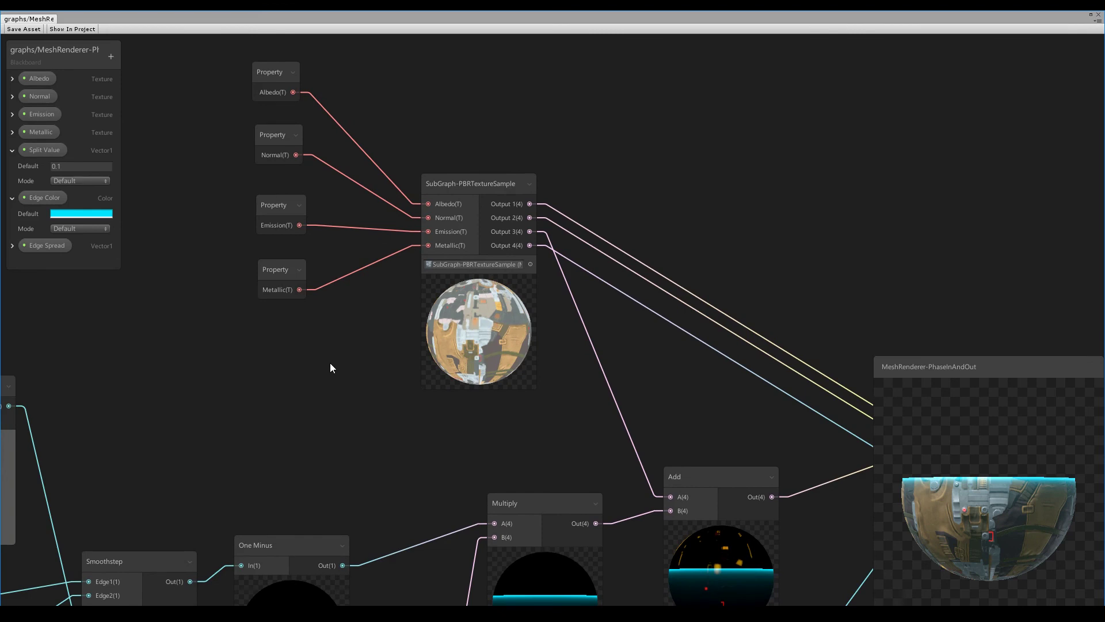
{"action": "mouse_move", "coordinate": [272, 81]}
{"action": "left_mouse_down"}
{"action": "mouse_move", "coordinate": [270, 65]}
{"action": "mouse_move", "coordinate": [292, 74]}
{"action": "left_mouse_up"}
{"action": "left_click_drag", "start_coordinate": [278, 160], "coordinate": [294, 130]}
{"action": "left_click_drag", "start_coordinate": [280, 228], "coordinate": [297, 202]}
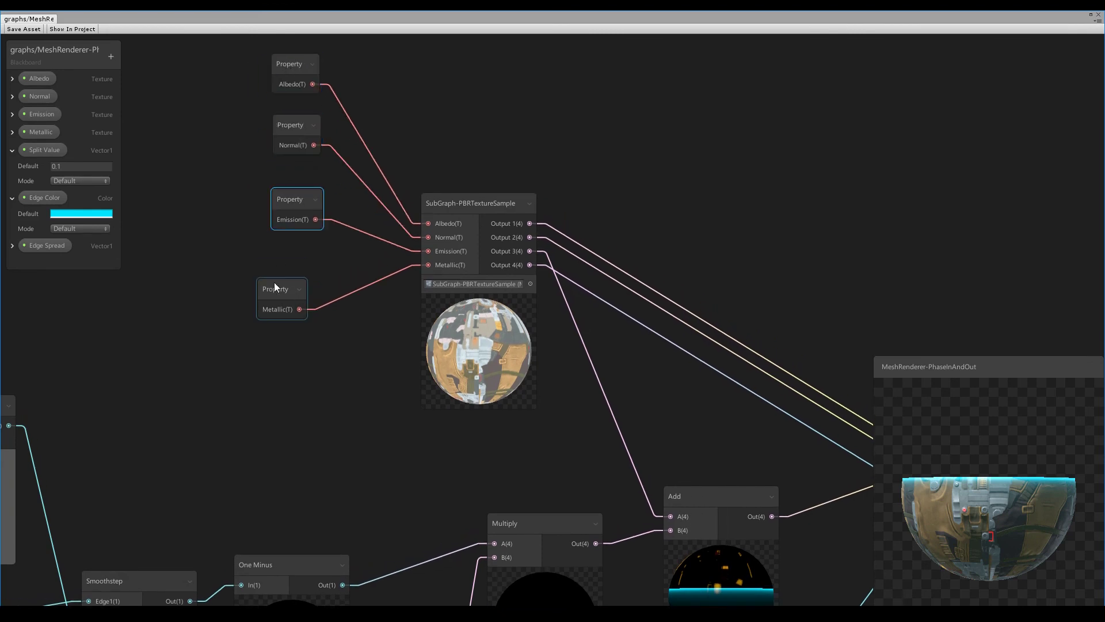
{"action": "left_click_drag", "start_coordinate": [275, 306], "coordinate": [279, 279]}
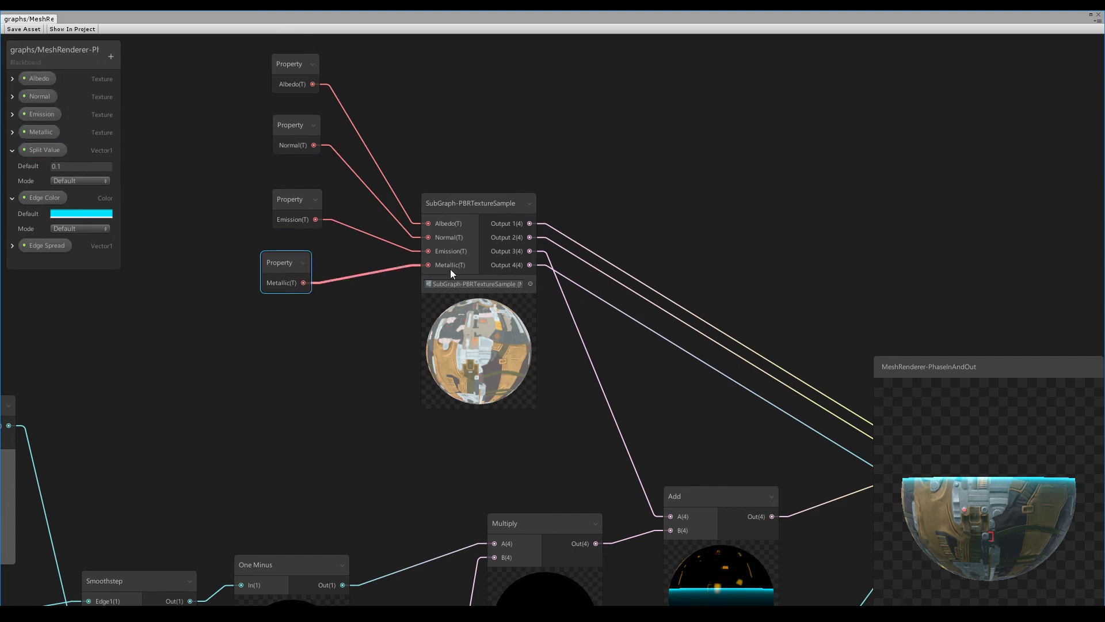
{"action": "left_click_drag", "start_coordinate": [469, 203], "coordinate": [478, 155]}
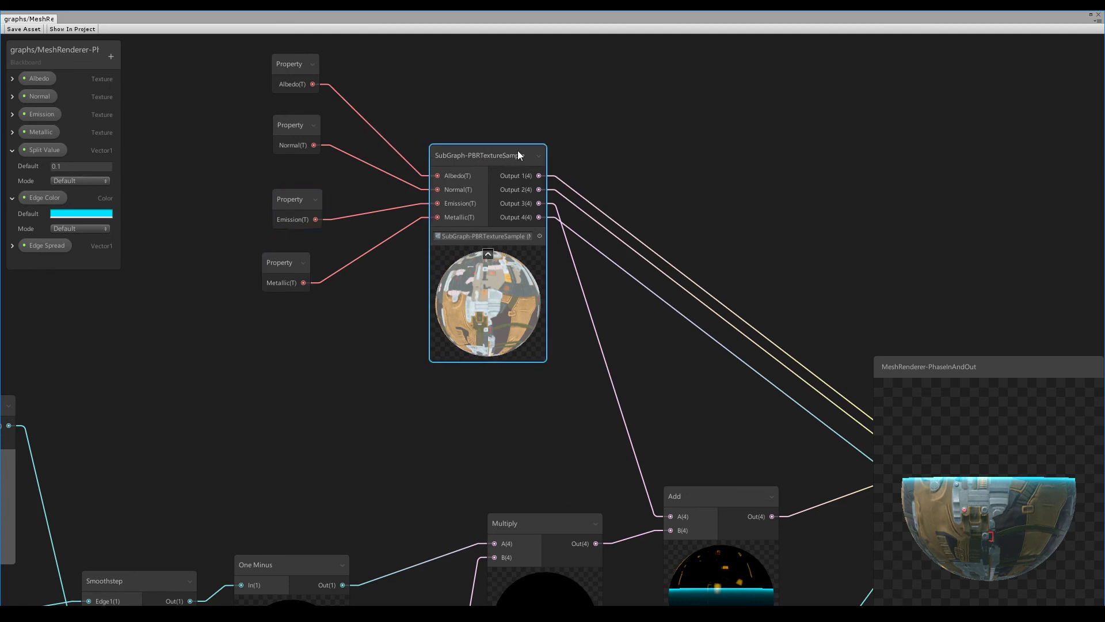
Examine the PBR Master node's inputs and the overall layout of the whole PhaseInAndOut graph.
{"action": "middle_click_drag", "start_coordinate": [671, 231], "coordinate": [496, 109]}
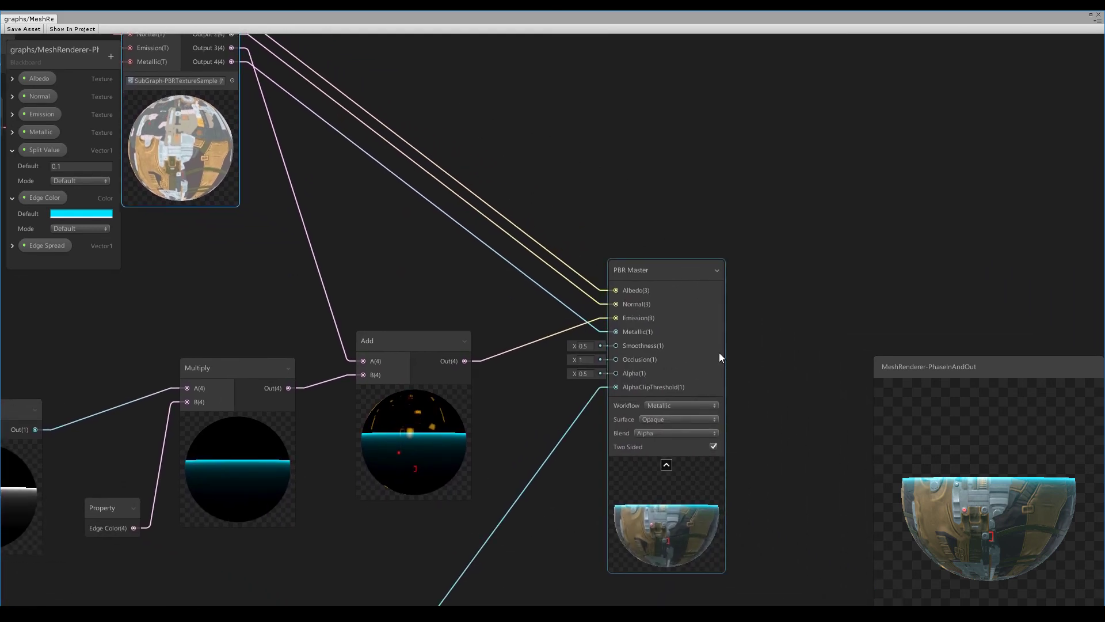
{"action": "scroll", "coordinate": [784, 527], "scroll_direction": "down", "scroll_amount": 2}
{"action": "middle_click_drag", "start_coordinate": [784, 527], "coordinate": [679, 369]}
{"action": "scroll", "coordinate": [772, 282], "scroll_direction": "down", "scroll_amount": 4}
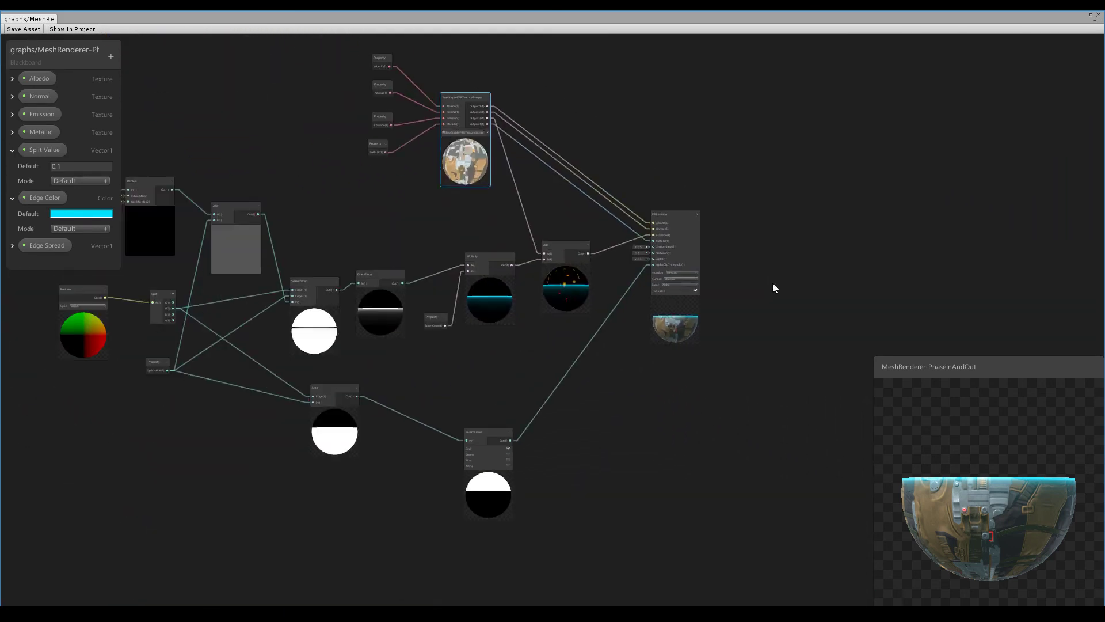
{"action": "scroll", "coordinate": [385, 236], "scroll_direction": "down", "scroll_amount": 2}
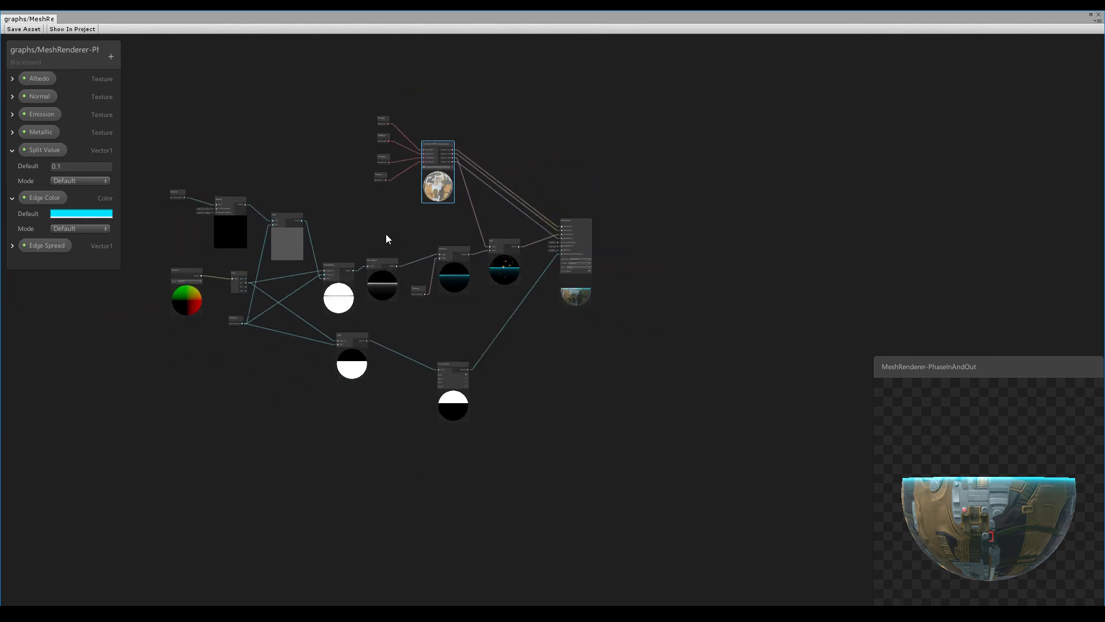
{"action": "middle_click_drag", "start_coordinate": [387, 235], "coordinate": [476, 254]}
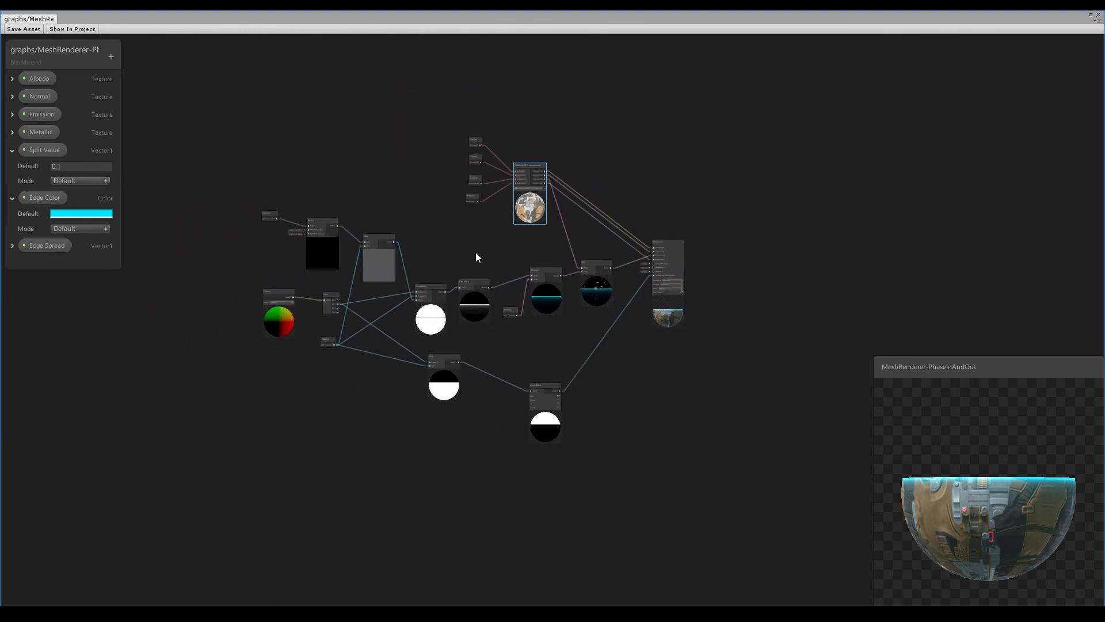